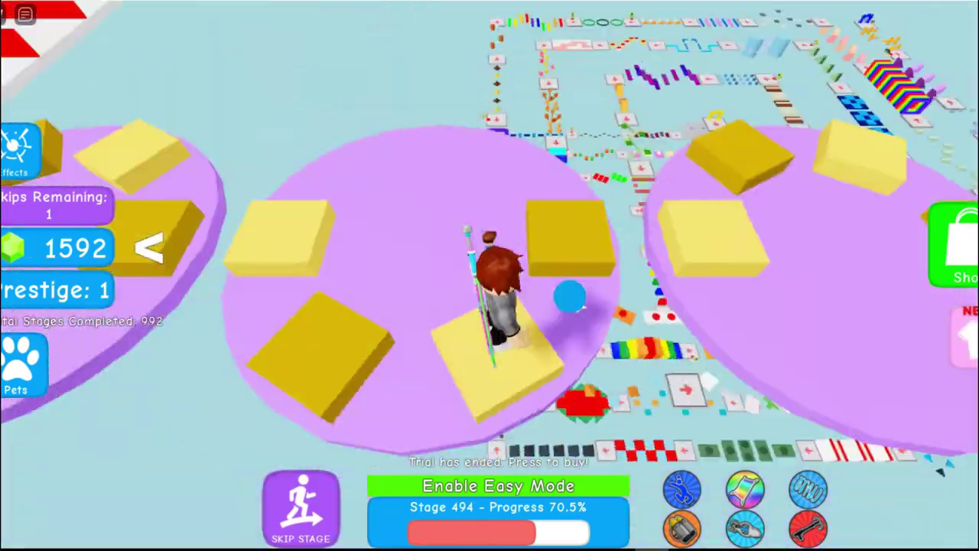
Jump across the yellow blocks and climb the stair bars to the stage 497 checkpoint
key("space")
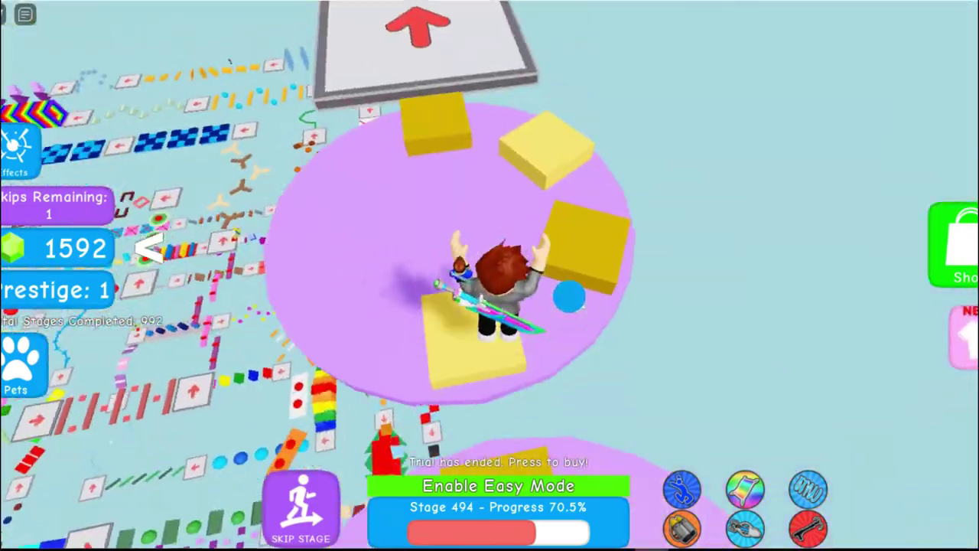
key("space")
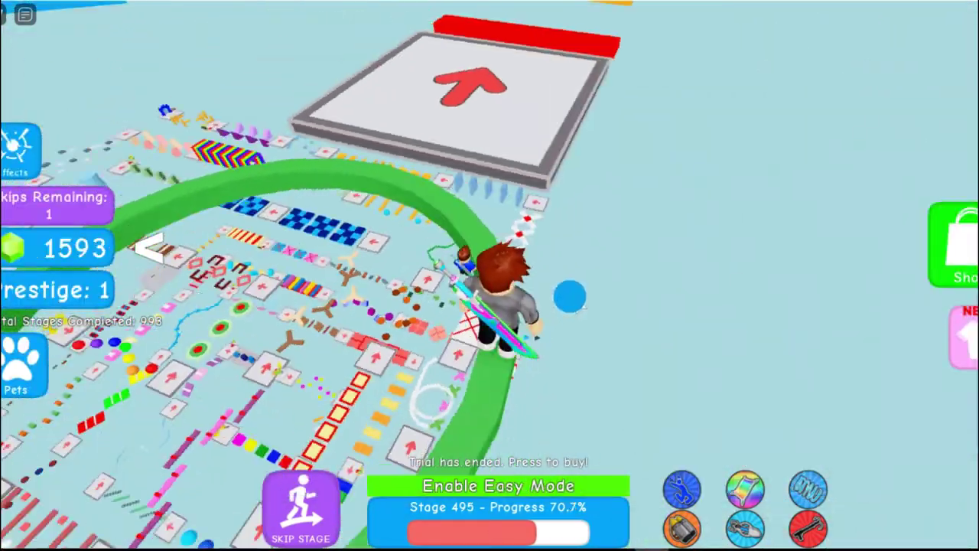
key("w")
key("space")
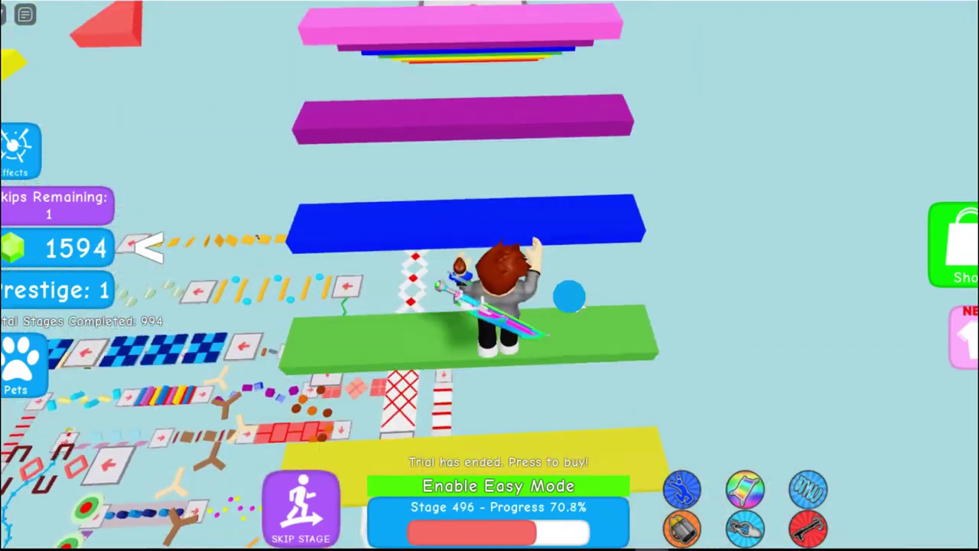
key("w")
key("space")
key("space")
key("space")
key("space")
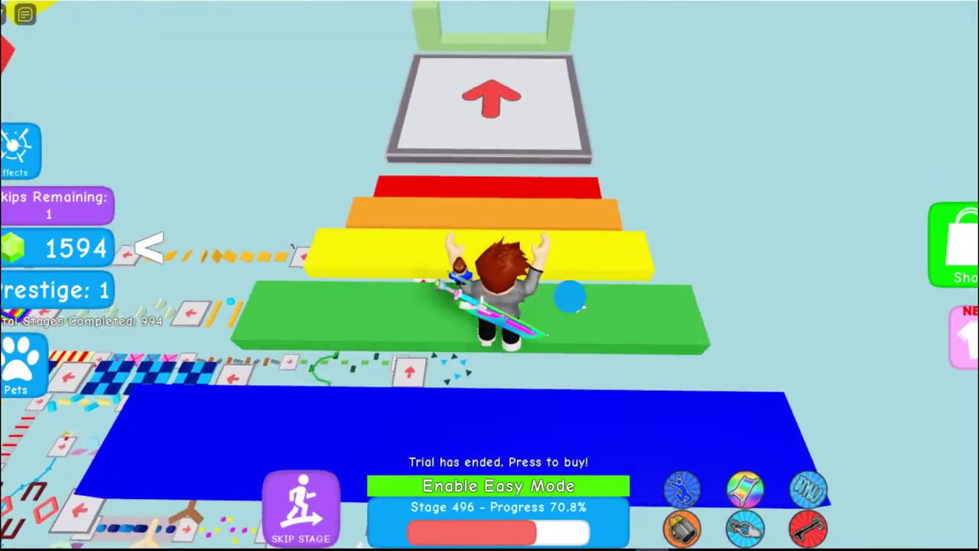
key("w")
key("space")
key("space")
key("w")
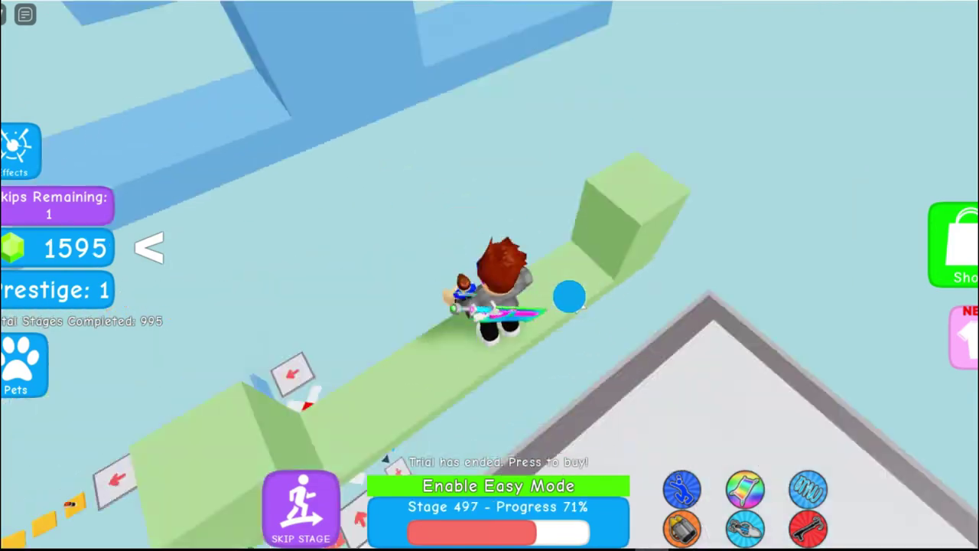
Run along the green bar and red truss through the stage 498 and 499 checkpoints
key("w")
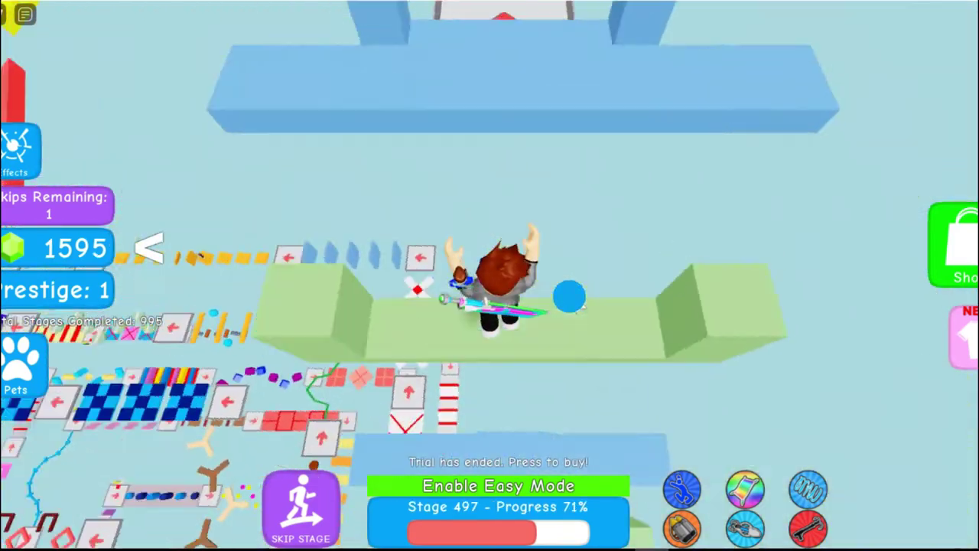
key("w")
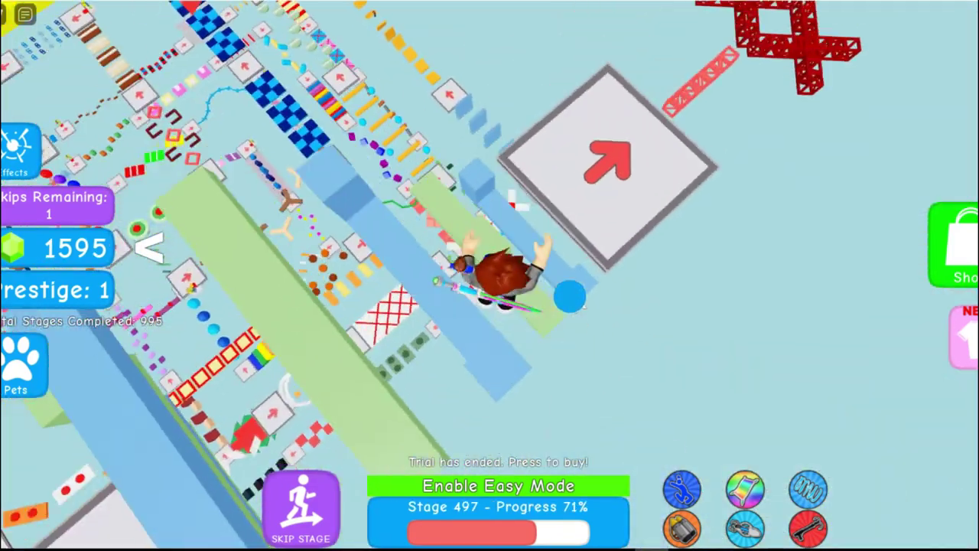
key("w")
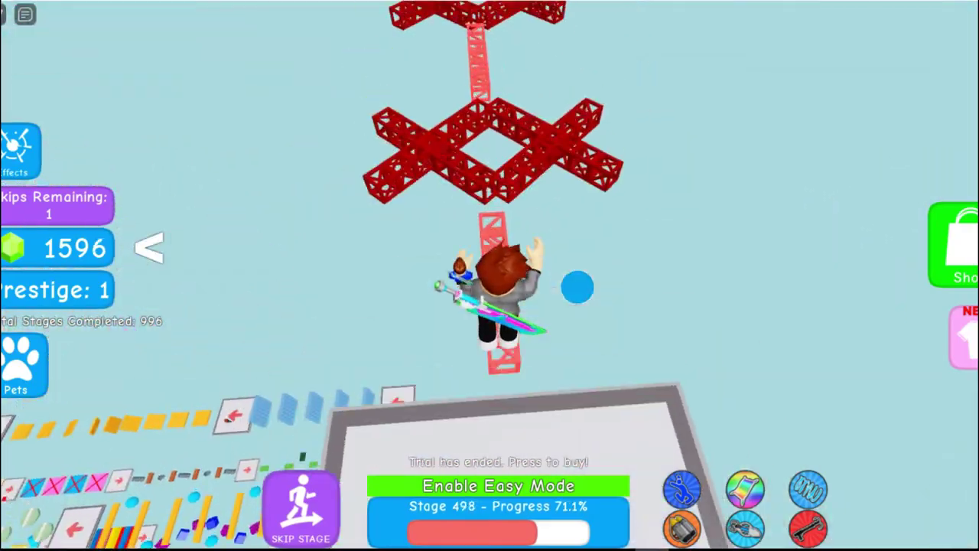
key("w")
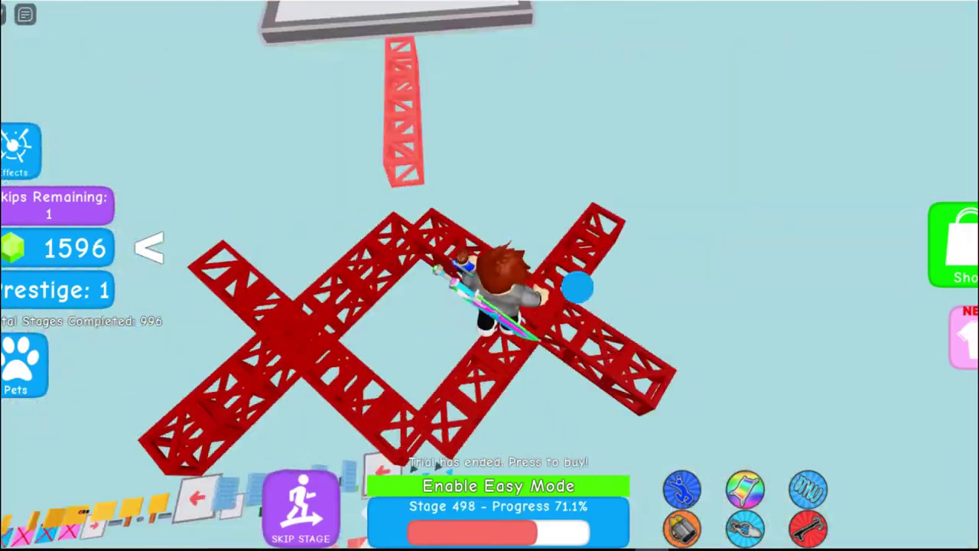
key("w")
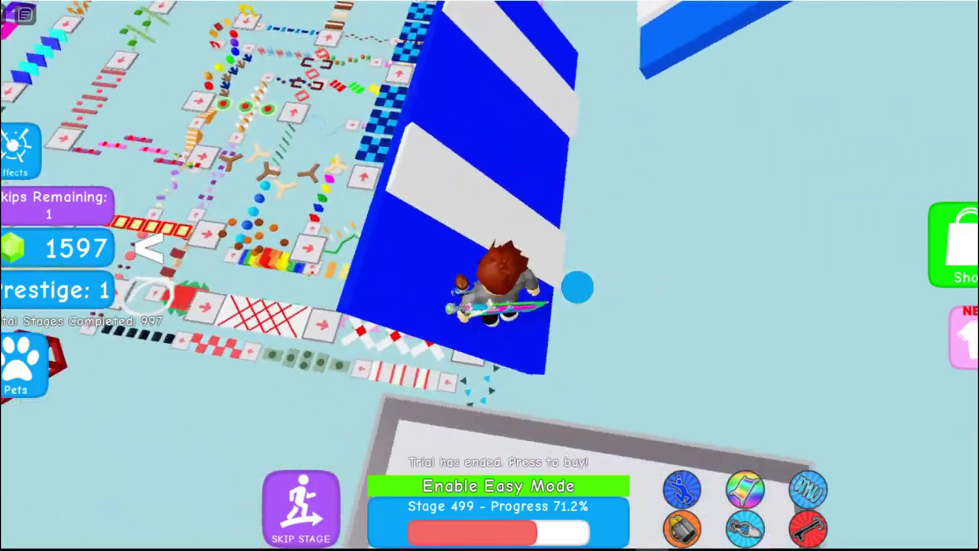
Move around the blue striped platforms beyond the stage 499 checkpoint
key("w")
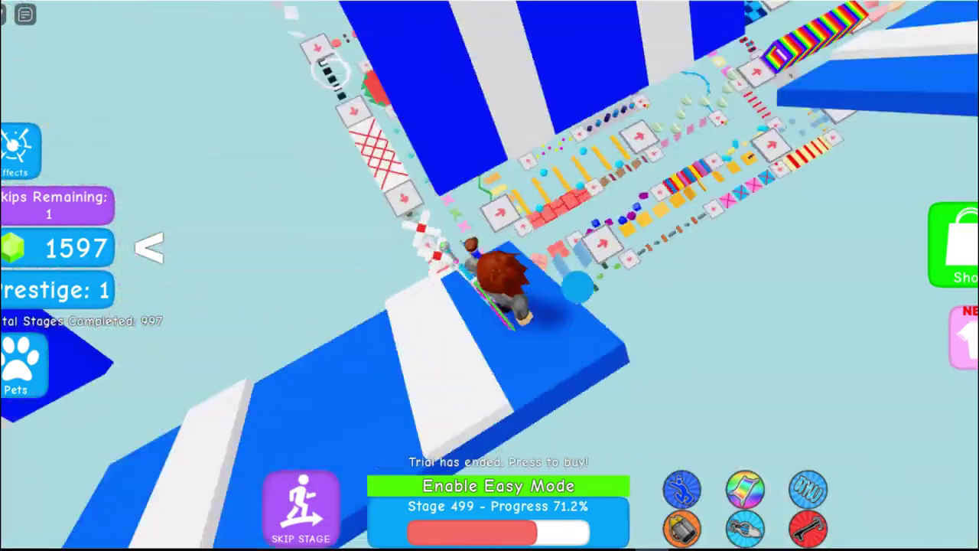
key("w")
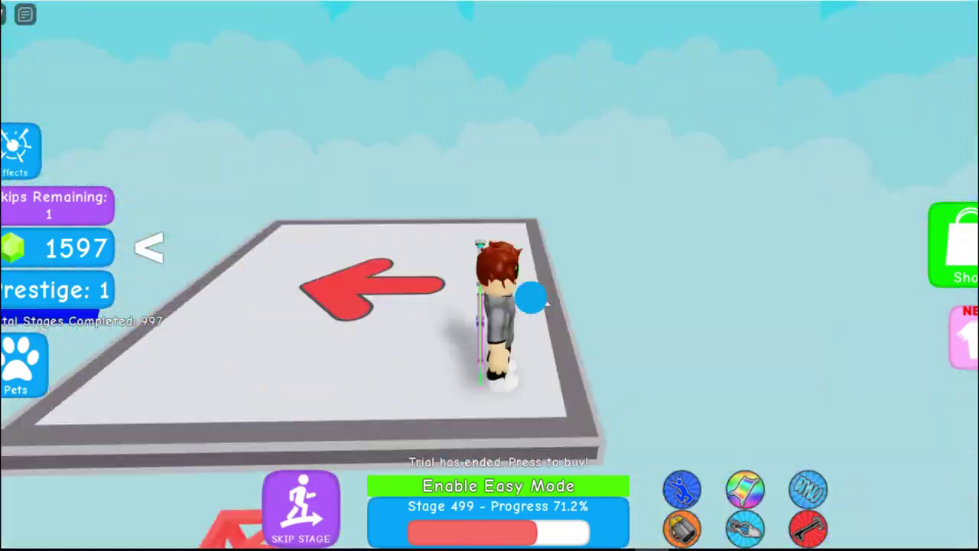
key("w")
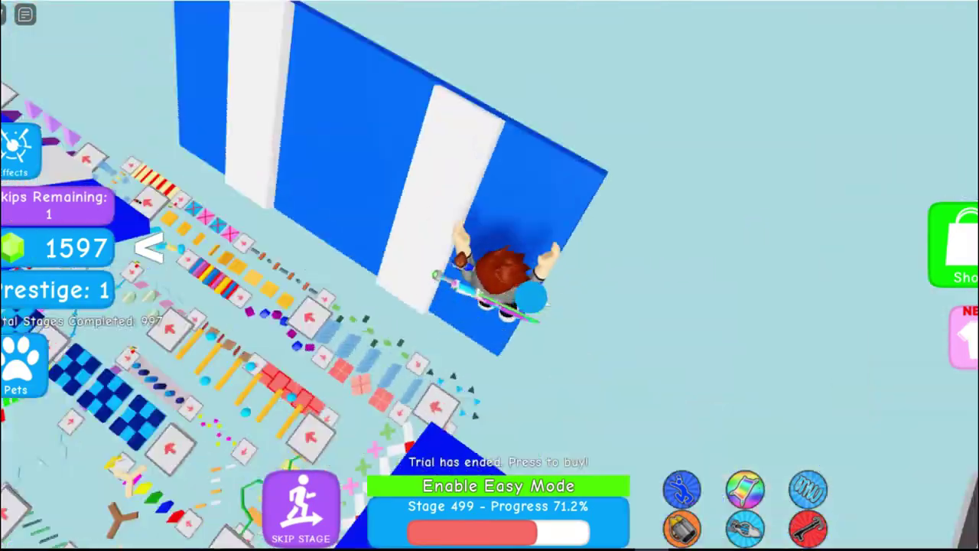
key("w")
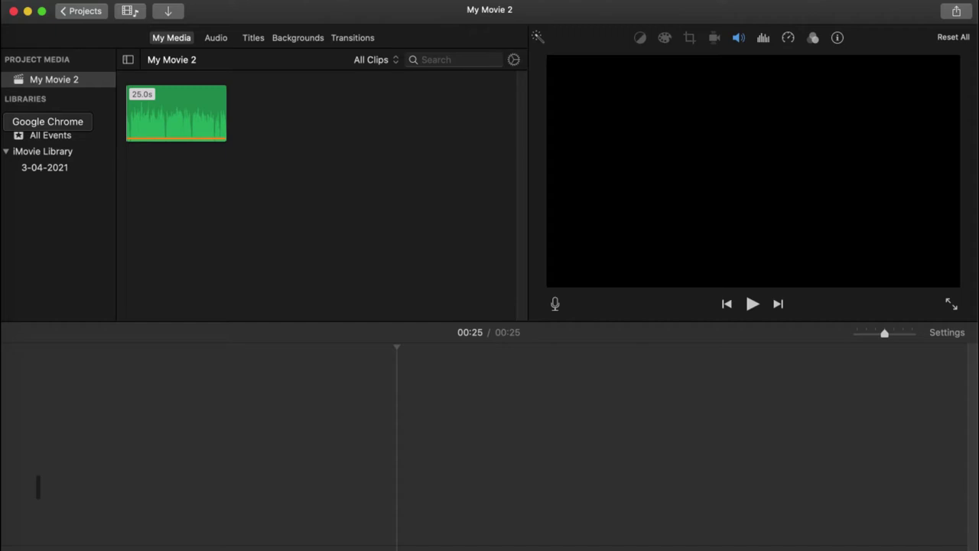
Close the 'suffolk' Google search tab in Chrome and open a new blank tab
left_click(6, 121)
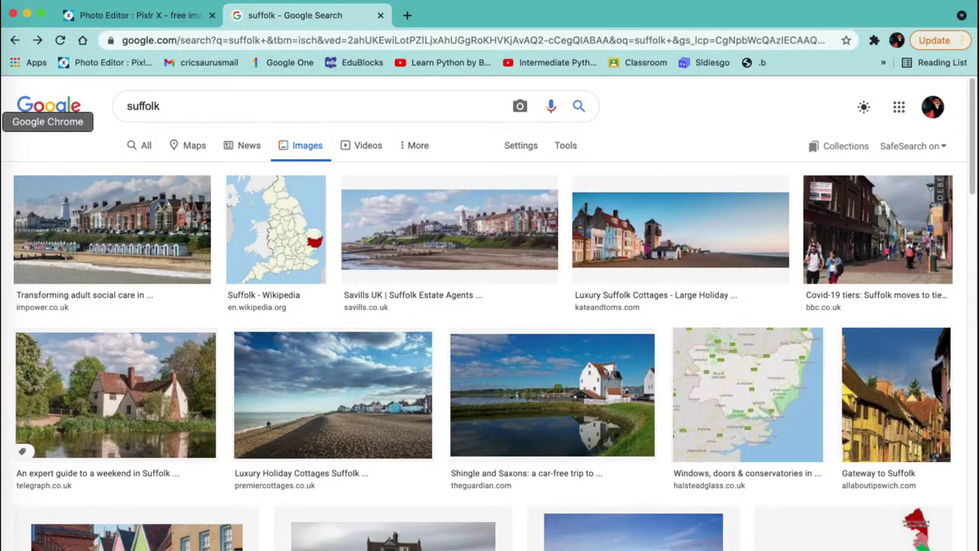
left_click(380, 16)
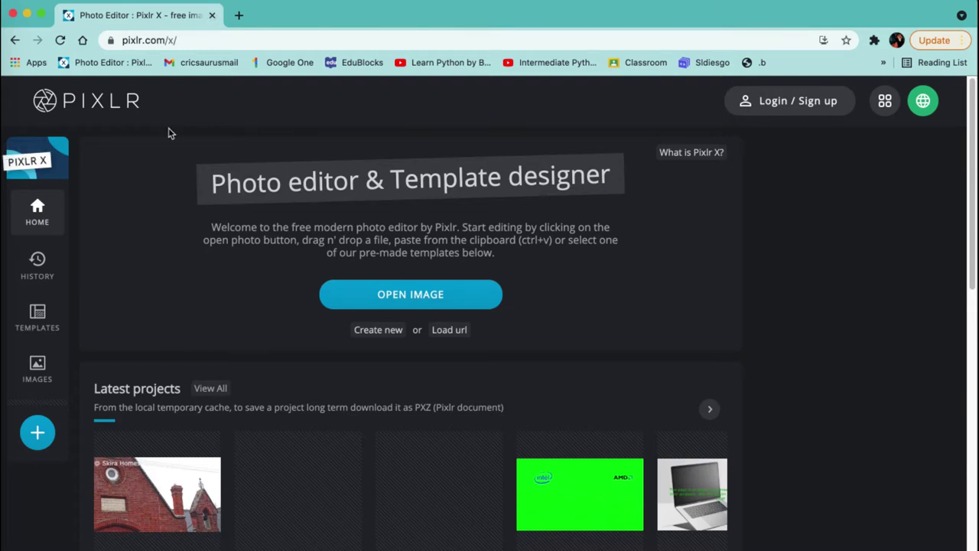
left_click(239, 15)
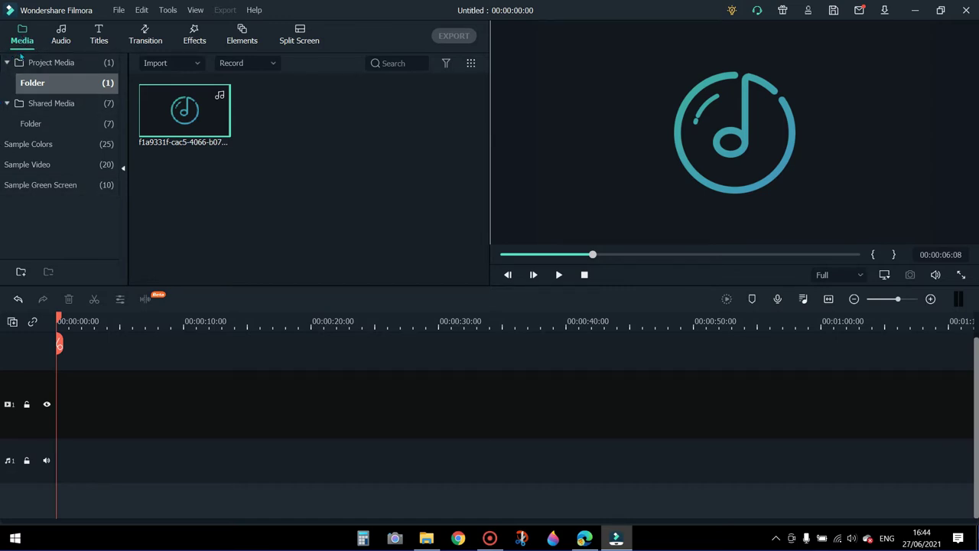
Look through Filmora's Audio, Titles and Transition libraries, then go back to project Media
left_click(60, 34)
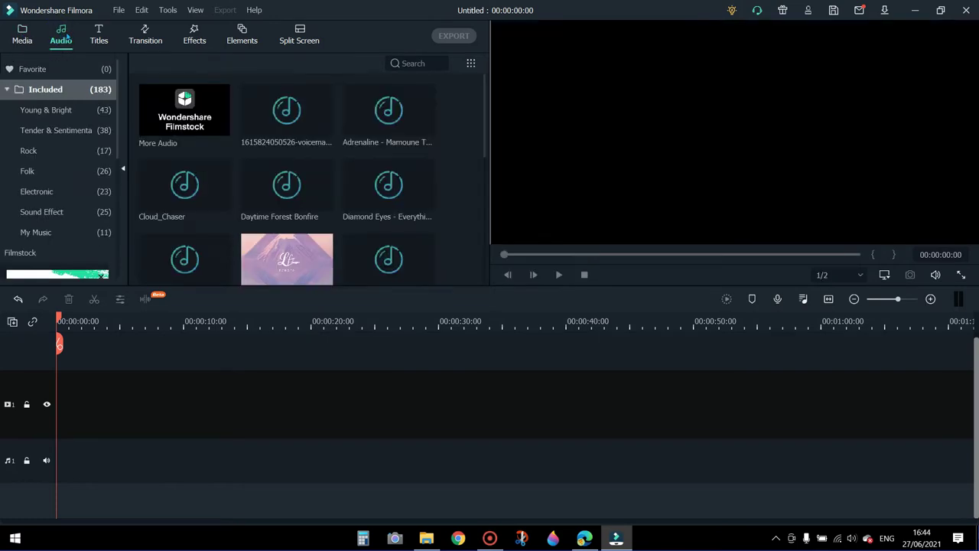
left_click(92, 28)
left_click(146, 32)
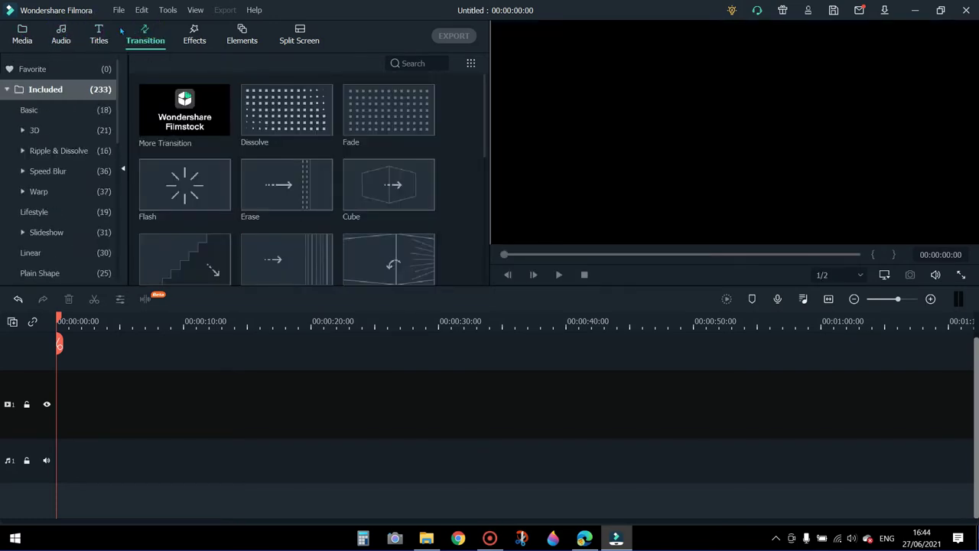
left_click(28, 42)
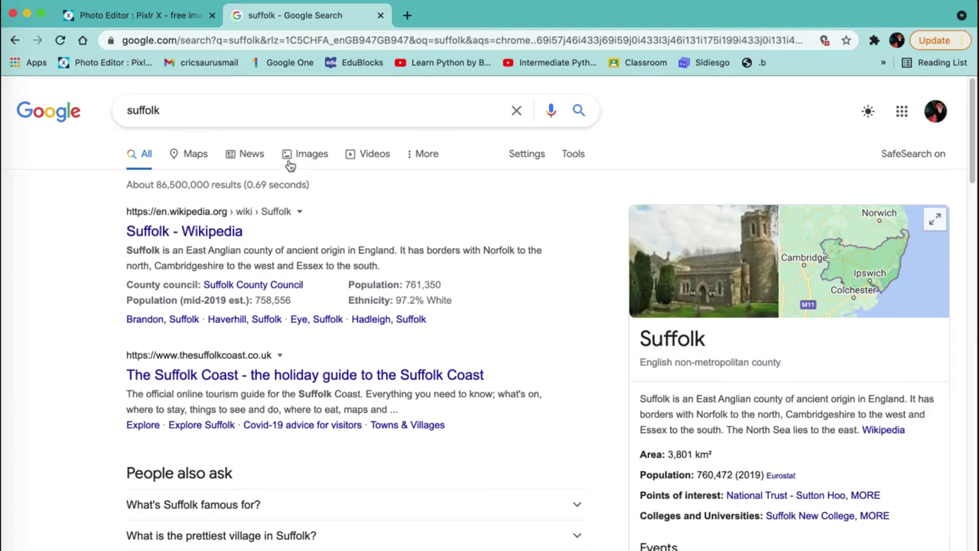
Switch the 'suffolk' Google search to Images results
left_click(320, 155)
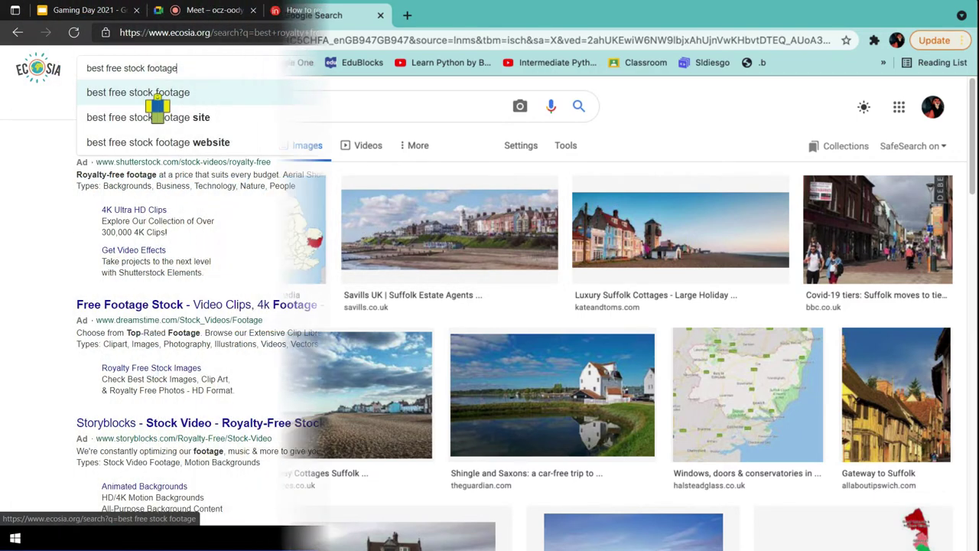
Submit the best free stock footage search and open the Dreamstime result
type(" site")
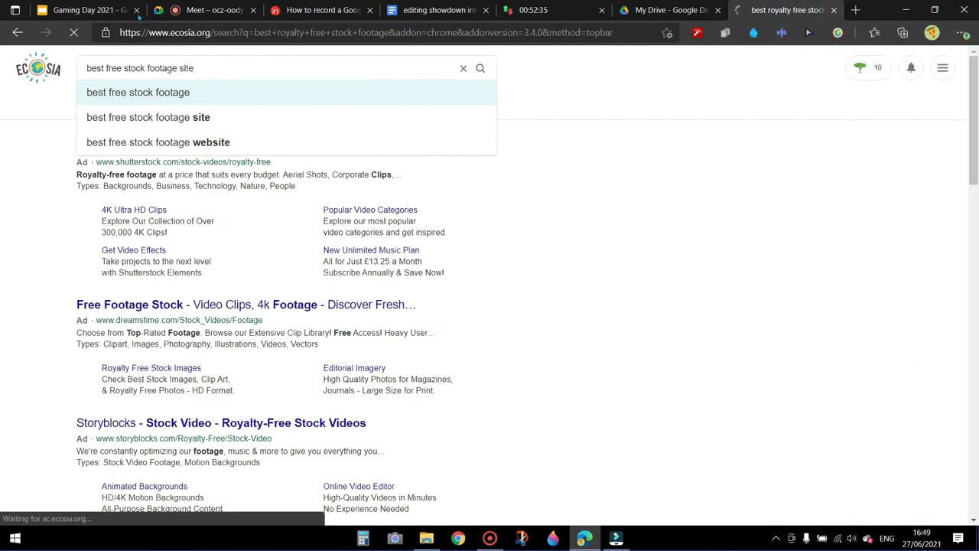
key("Return")
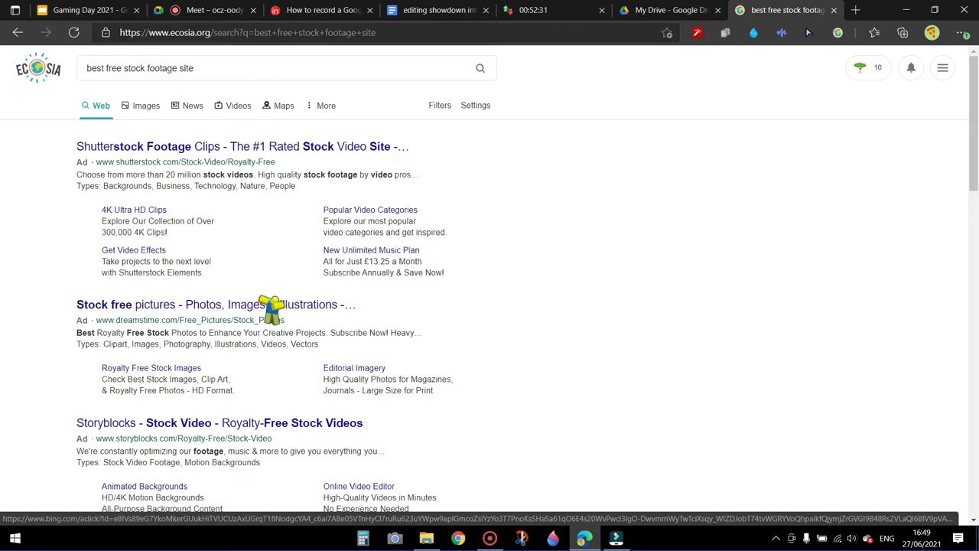
left_click(252, 308)
left_click(249, 307)
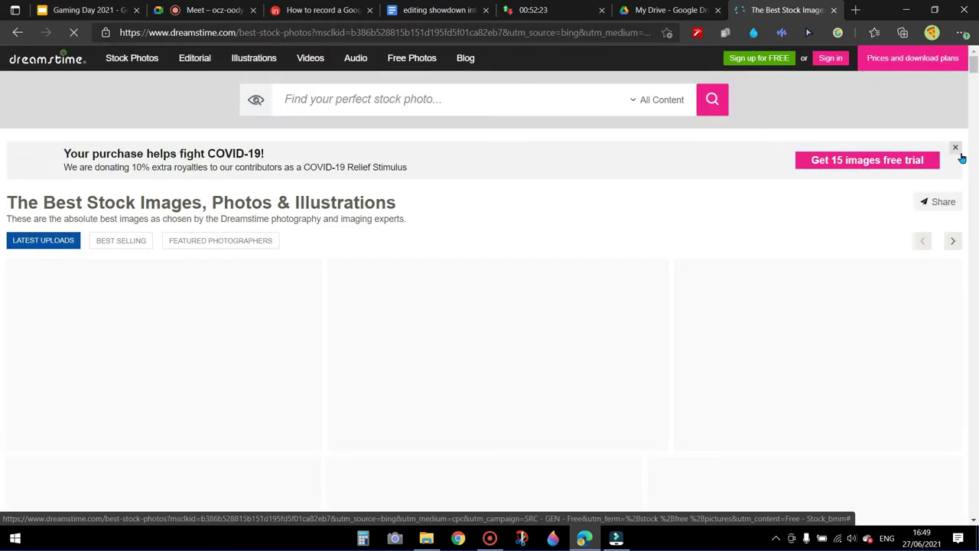
Restrict Dreamstime to videos only and enter the search 'houses drone shot'
left_click(664, 100)
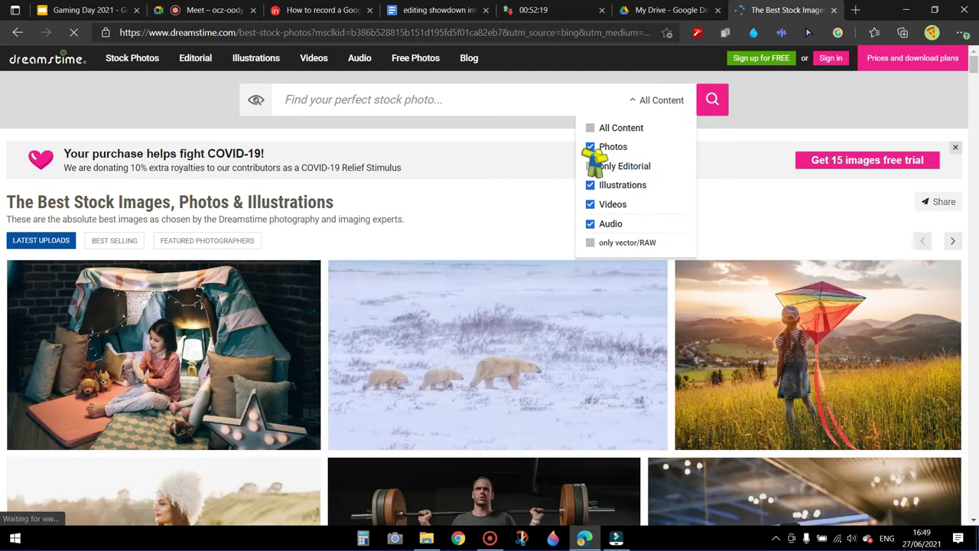
left_click(589, 146)
left_click(591, 186)
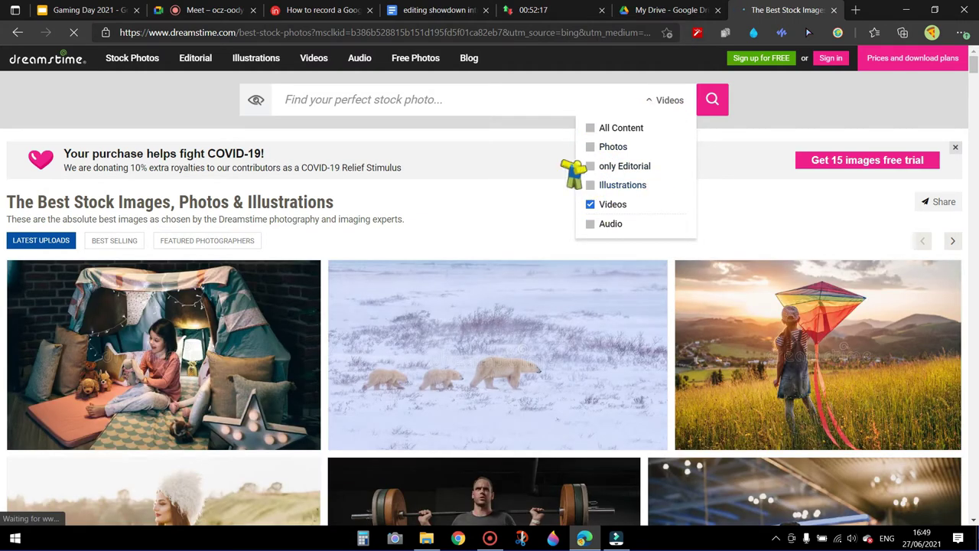
left_click(417, 107)
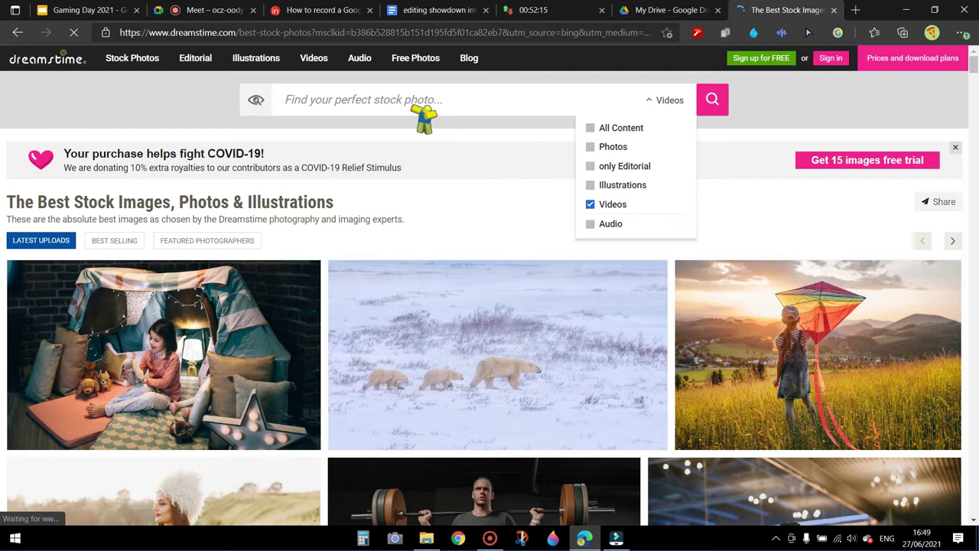
type("houses drone shot")
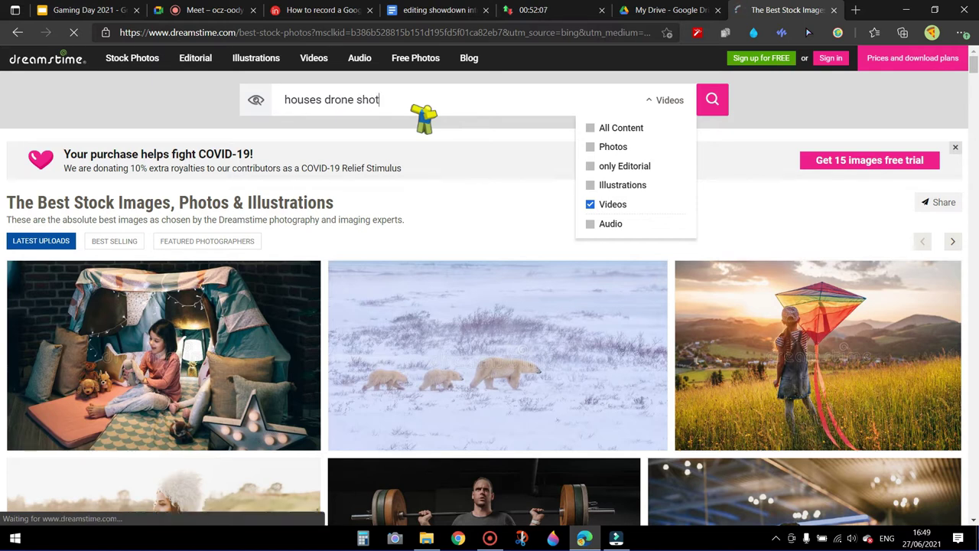
left_click(455, 131)
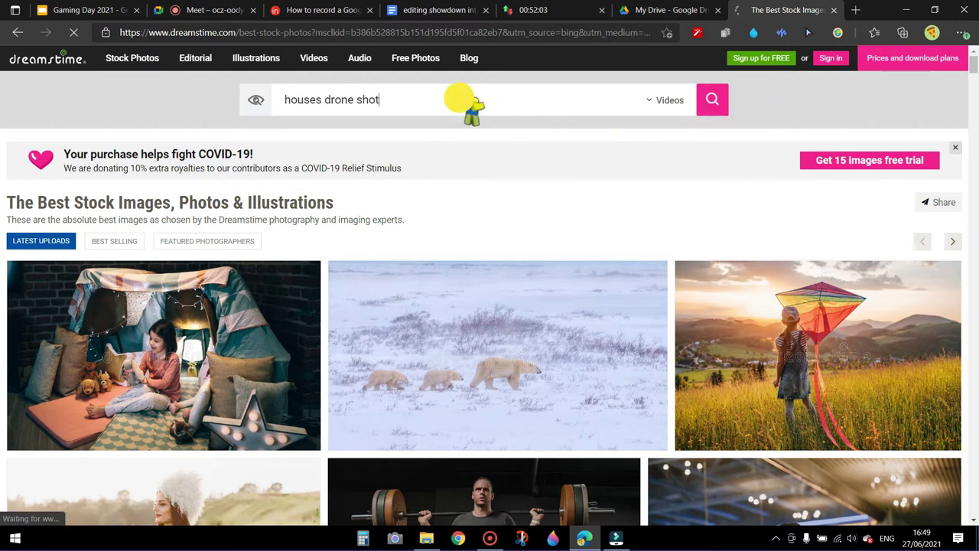
double_click(459, 100)
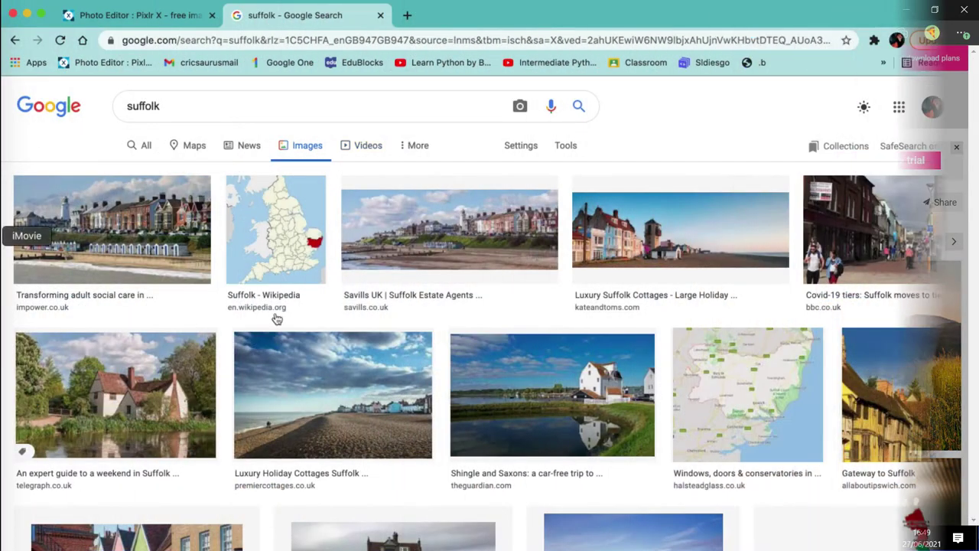
Preview the Luxury Suffolk Cottages beach picture and bring up its Save Image As menu
scroll(550, 383, "down", 1)
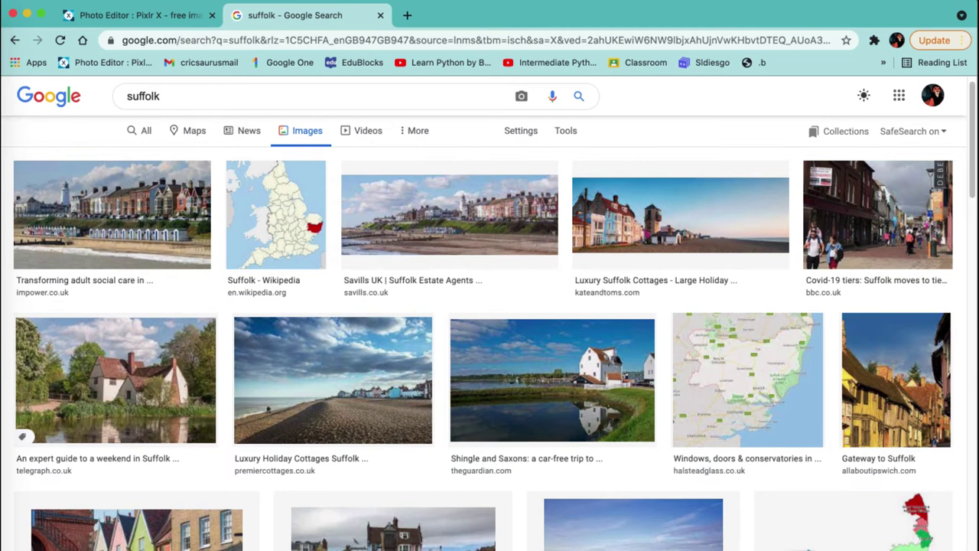
left_click(95, 242)
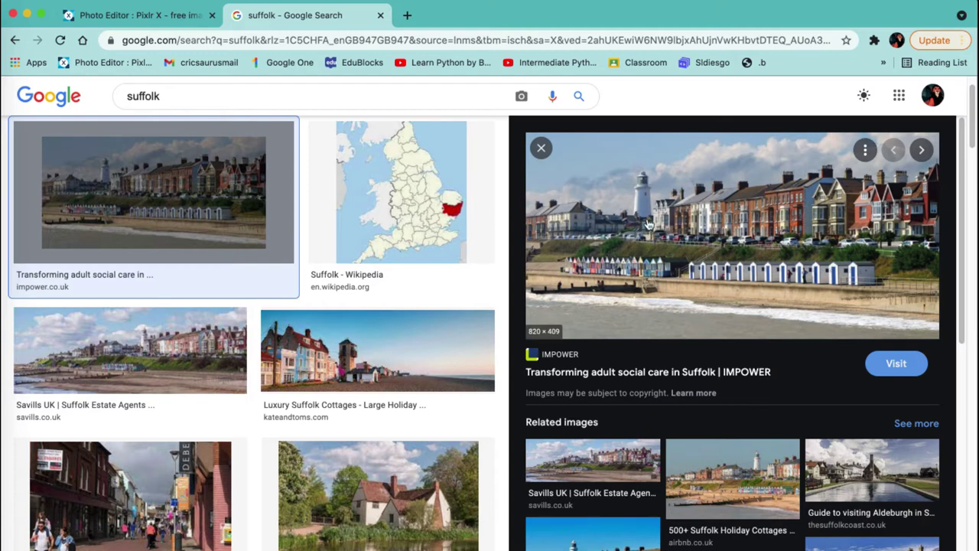
left_click(541, 149)
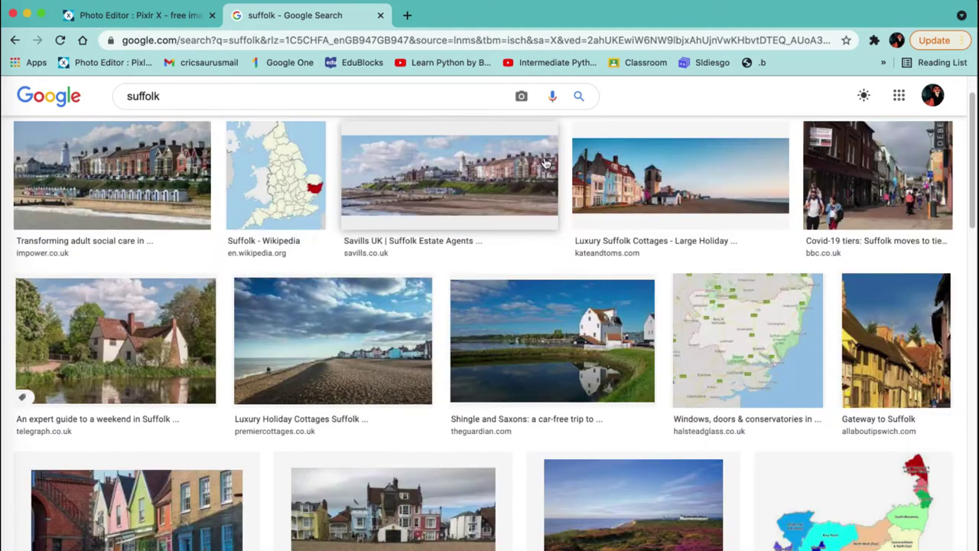
left_click(633, 183)
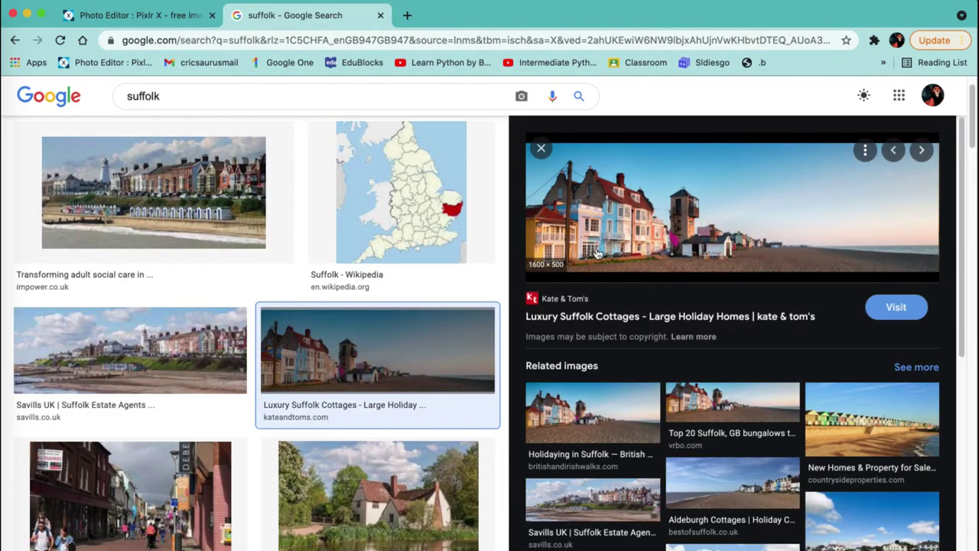
right_click(643, 225)
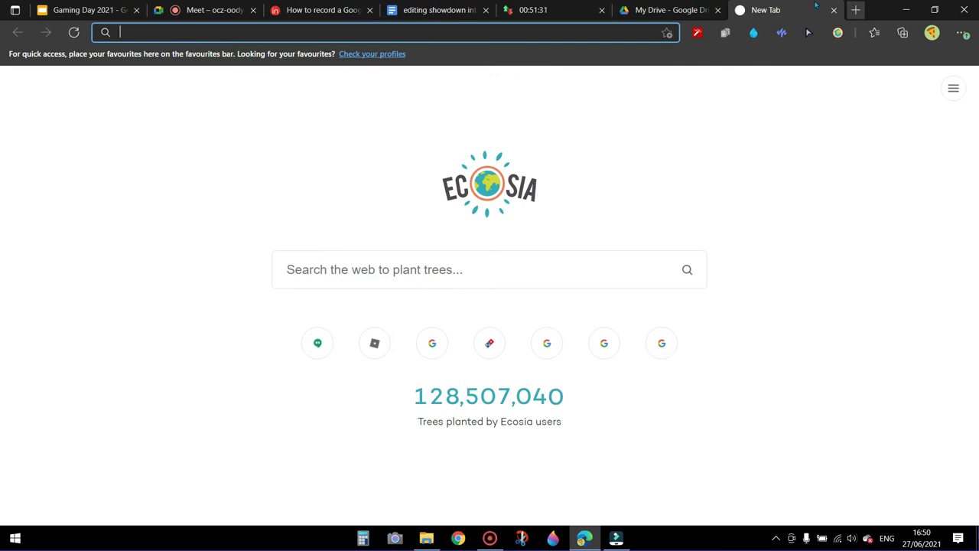
Load youtube.com in the new tab
type("youtube")
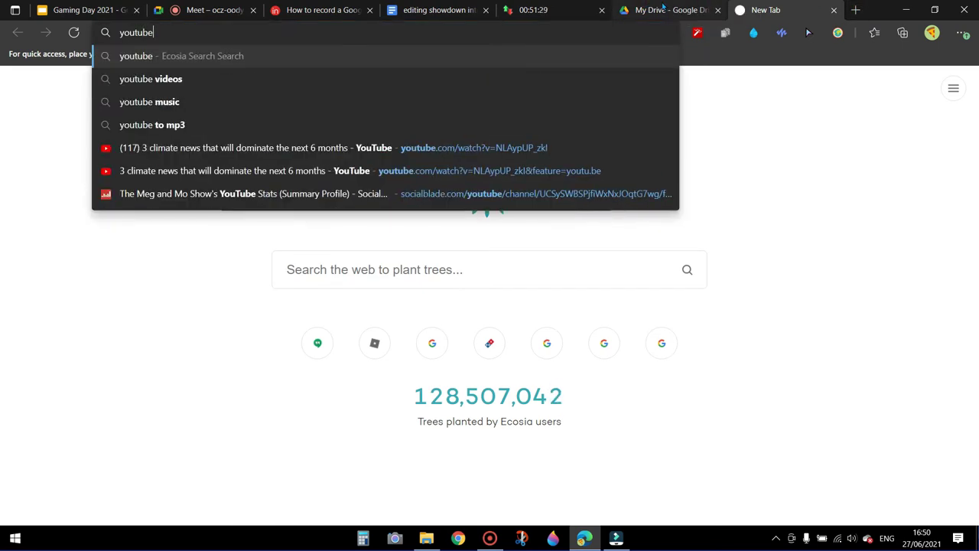
type(".com")
key("Return")
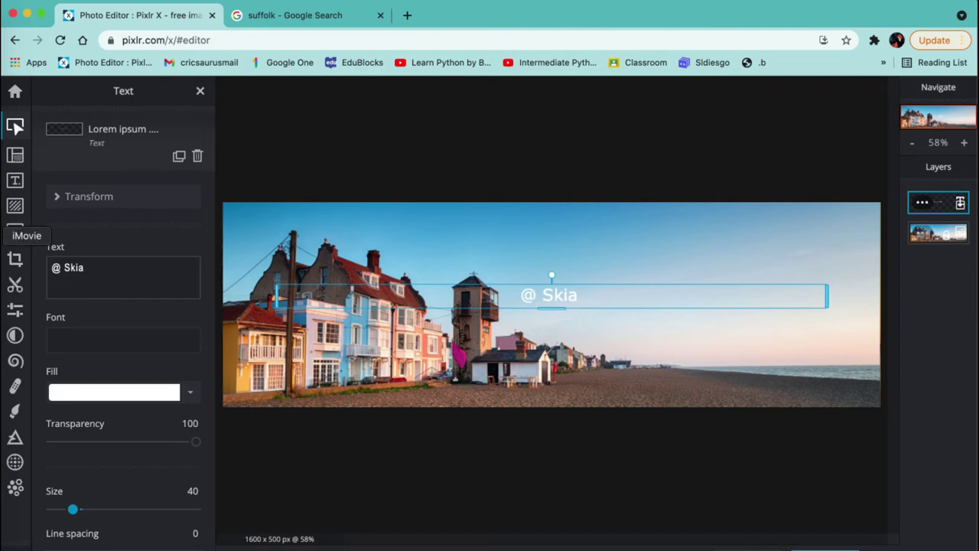
Stop iMovie playback, close YouTube, and drag the downloaded music onto Filmora's audio track
left_click(3, 235)
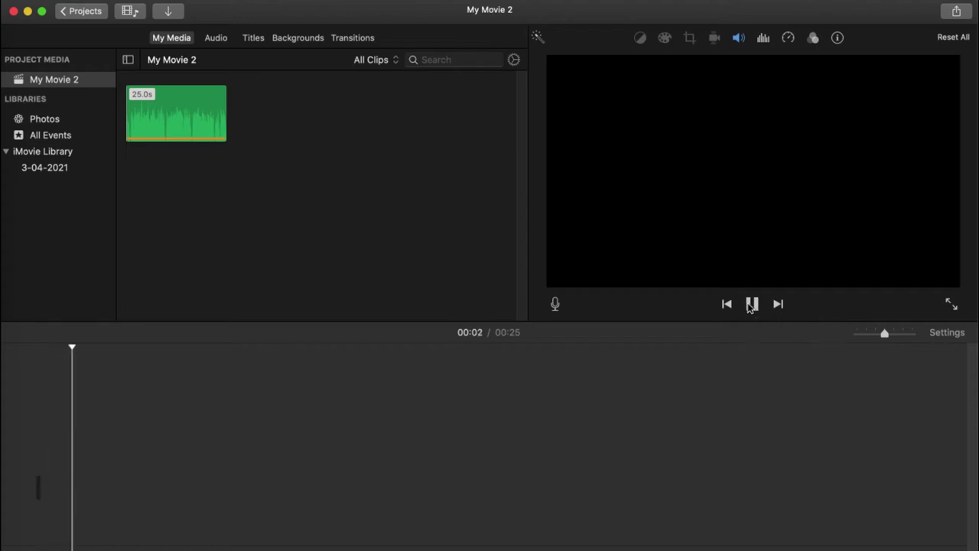
left_click(752, 304)
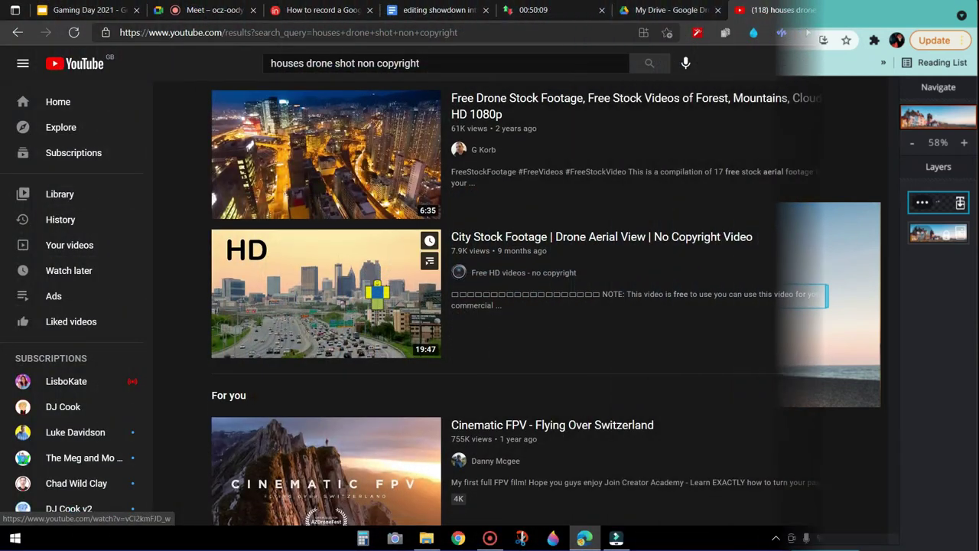
left_click(834, 9)
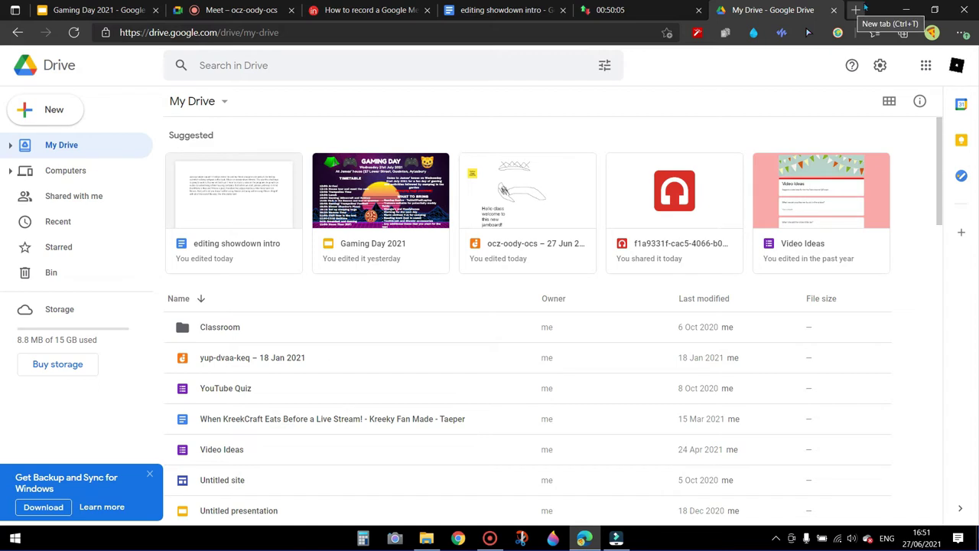
left_click(616, 538)
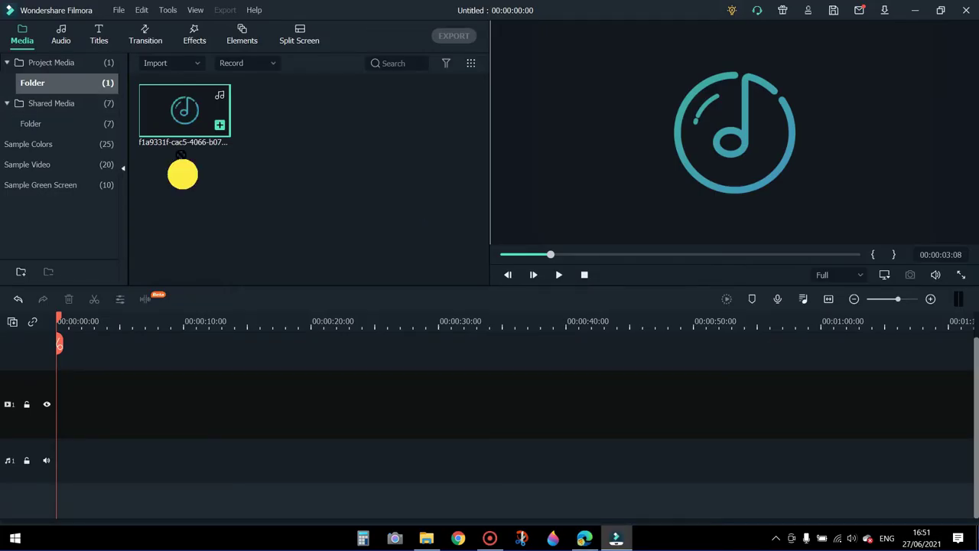
left_click_drag(183, 174, 22, 470)
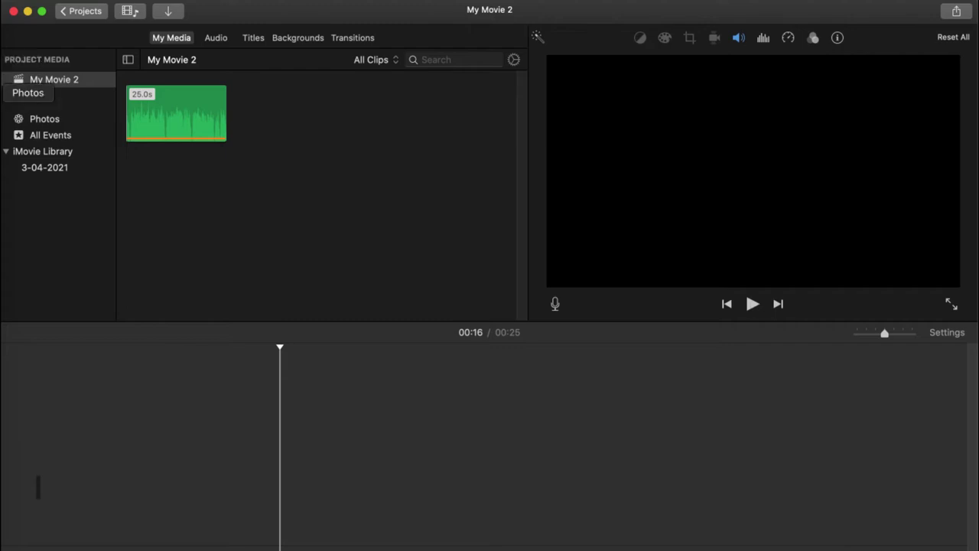
left_click(8, 120)
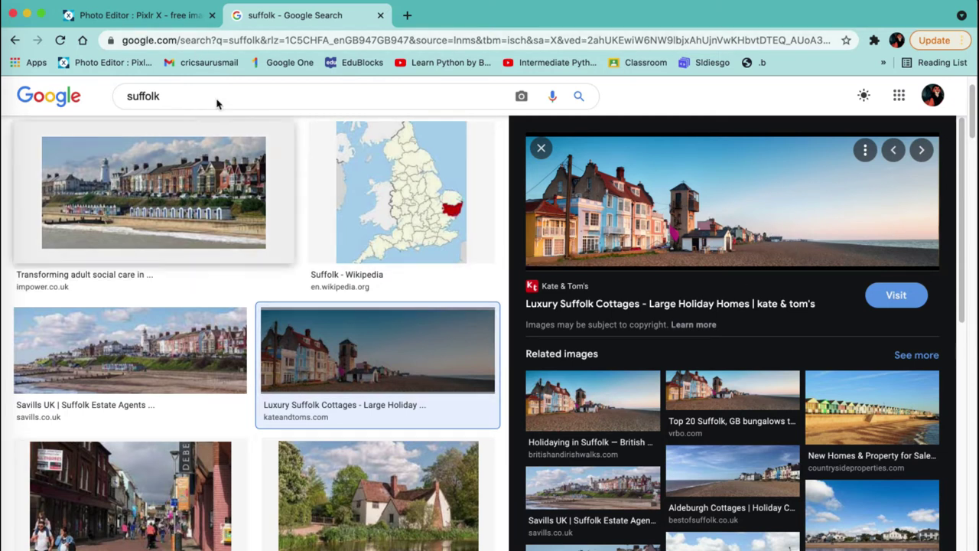
Preview and close the first suffolk image, then scroll further down the results grid
left_click(173, 242)
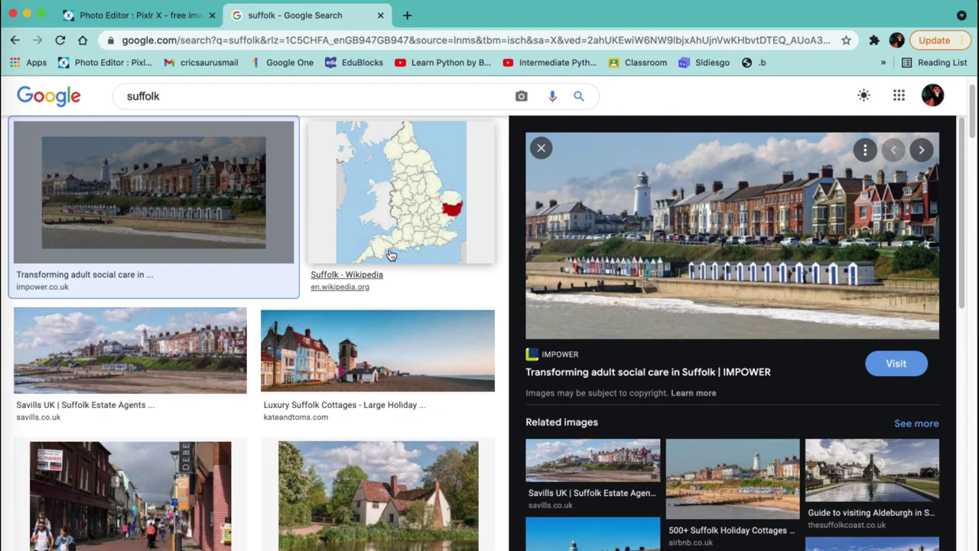
left_click(541, 149)
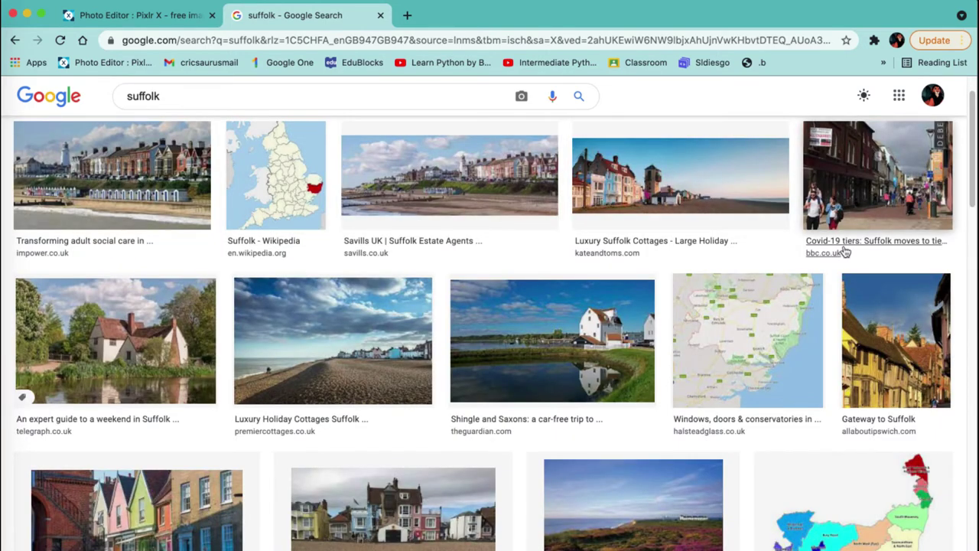
left_click_drag(588, 331, 517, 315)
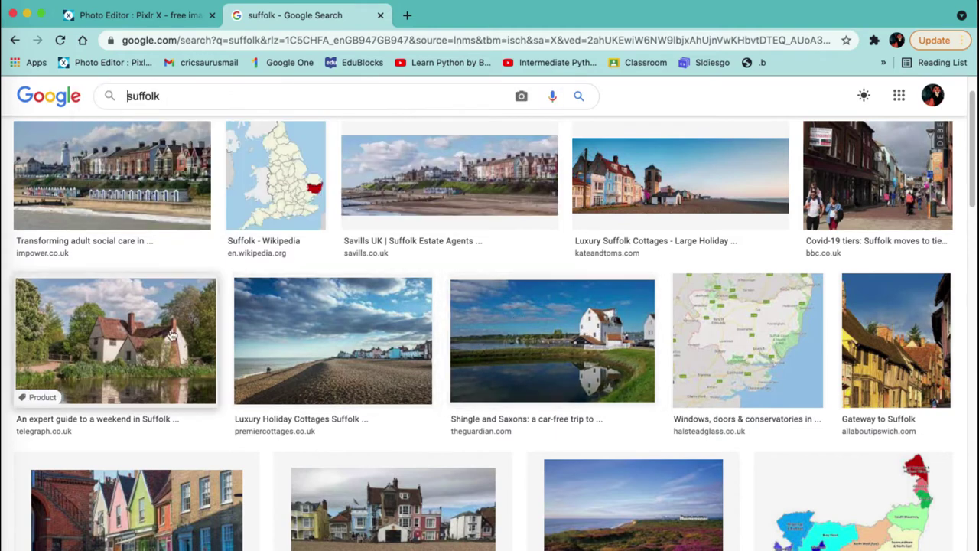
scroll(165, 336, "down", 3)
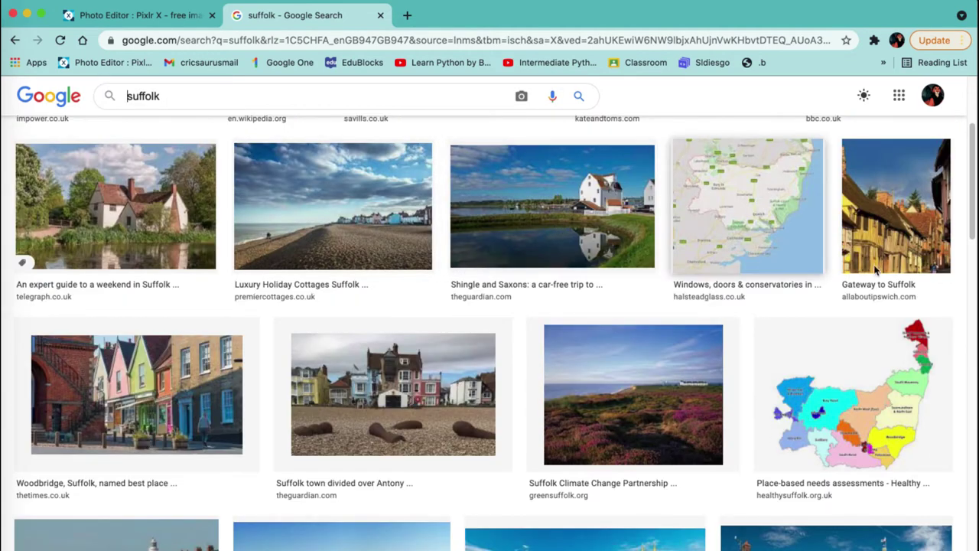
scroll(582, 274, "down", 4)
scroll(582, 309, "down", 3)
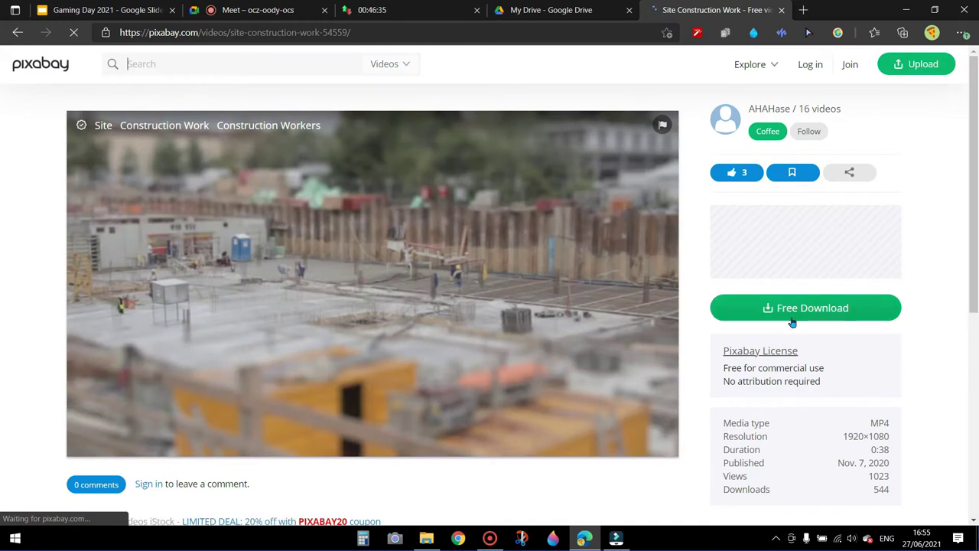
Download the free Pixabay Site Construction Work video
left_click(787, 322)
left_click(765, 423)
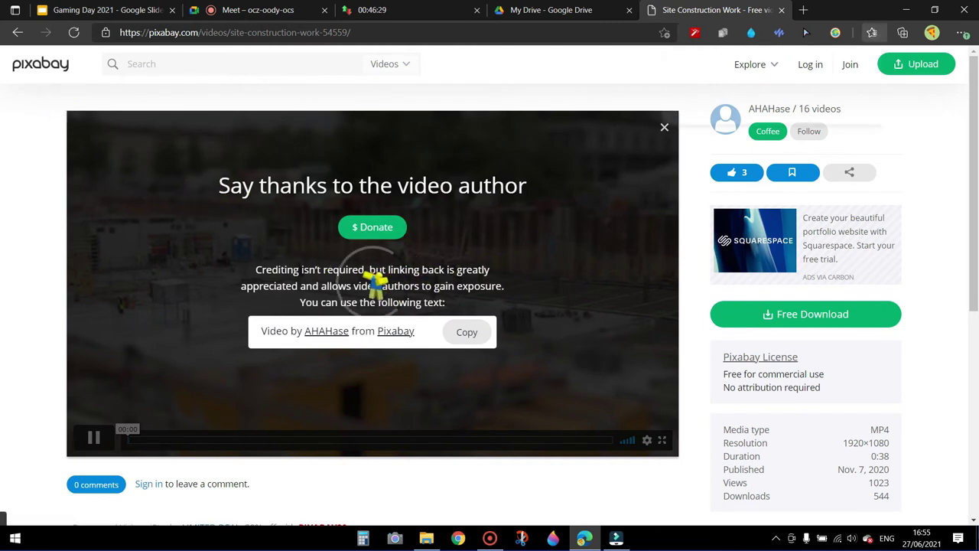
left_click_drag(415, 331, 252, 332)
left_click_drag(328, 331, 410, 329)
left_click(429, 334)
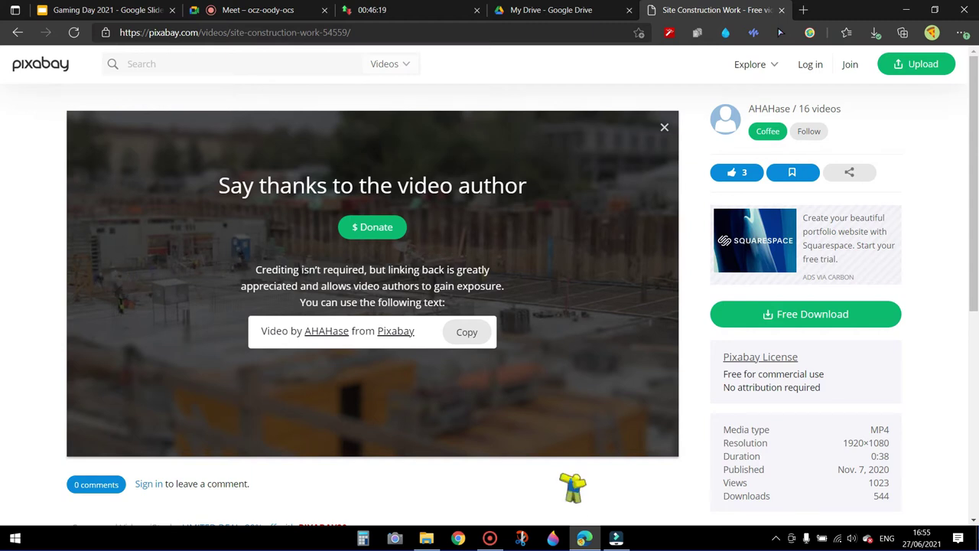
Import Site - 54559 into Filmora's media and place it on the video track
left_click(615, 539)
double_click(271, 196)
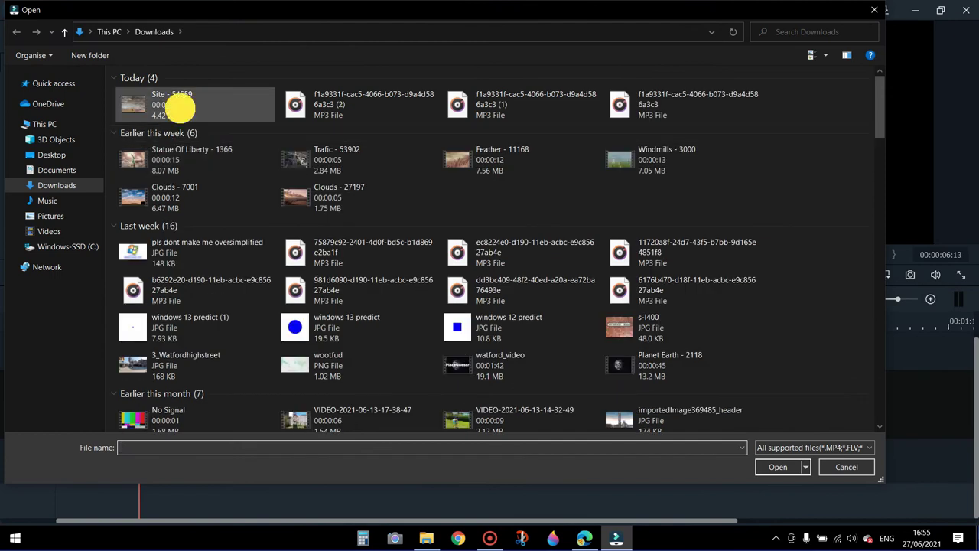
double_click(179, 104)
left_click_drag(287, 111, 15, 404)
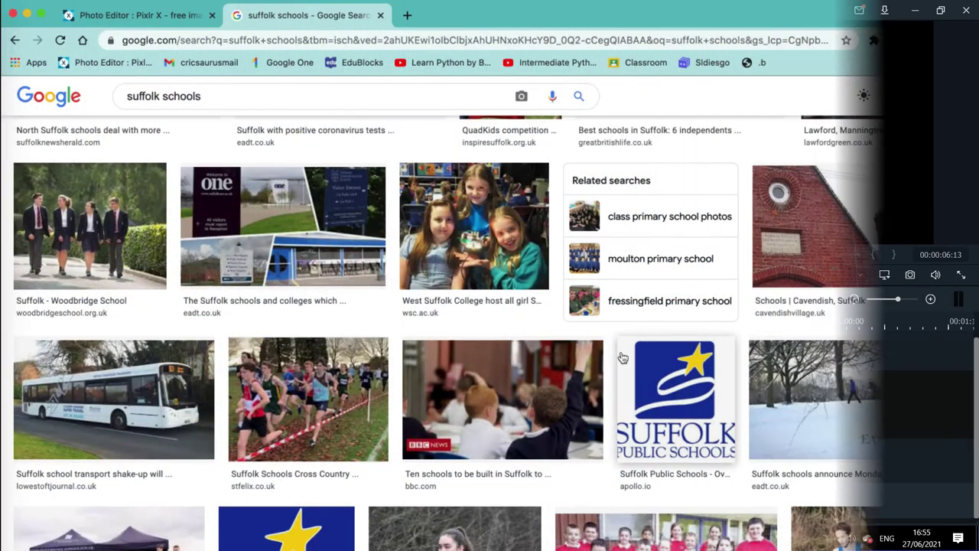
scroll(320, 331, "down", 1)
scroll(319, 329, "down", 1)
scroll(320, 325, "down", 2)
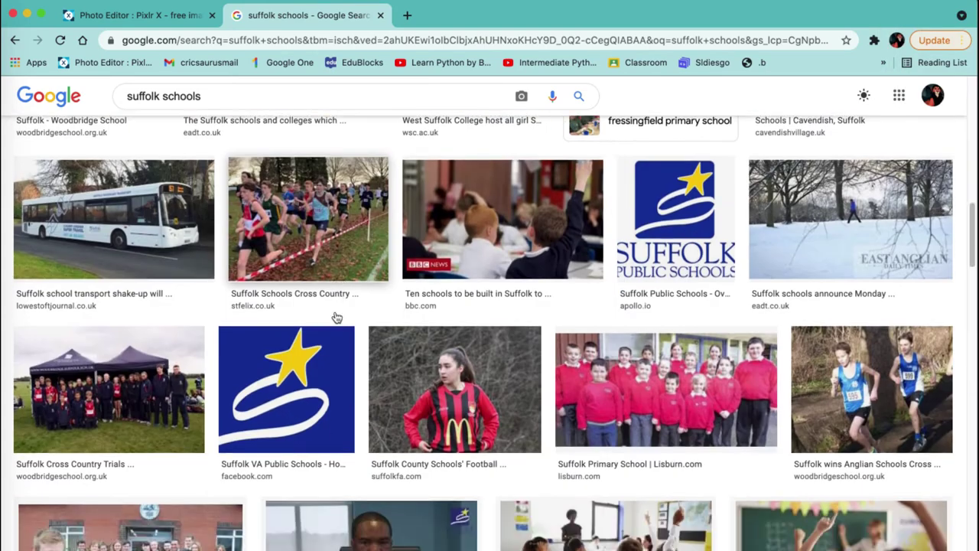
scroll(320, 320, "down", 2)
scroll(319, 316, "down", 3)
scroll(319, 318, "down", 3)
scroll(320, 319, "down", 3)
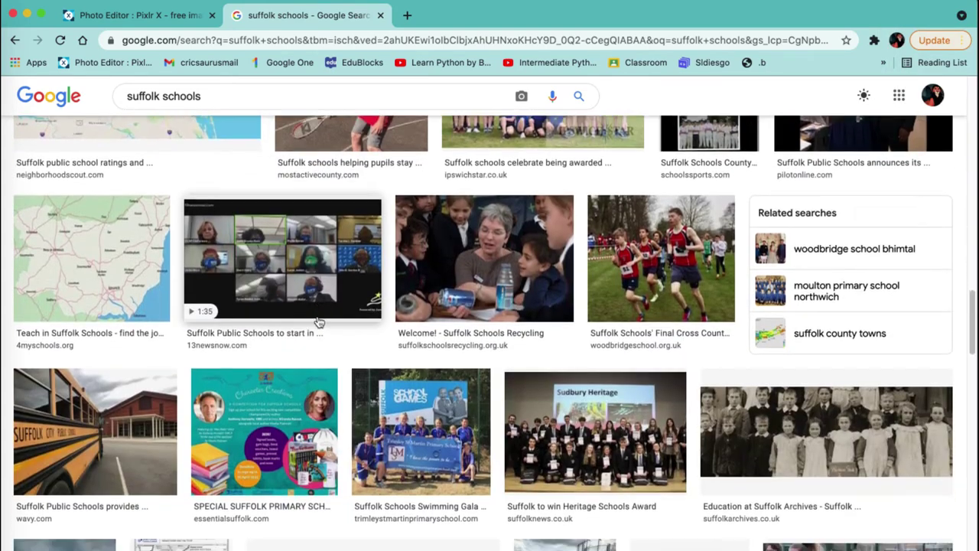
scroll(320, 322, "down", 4)
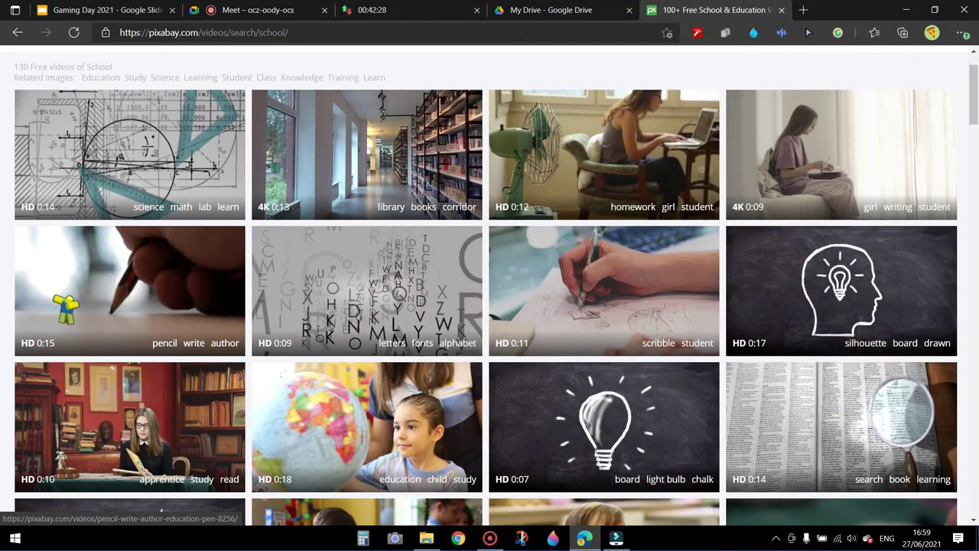
Download the Pixabay pencil-writing clip at 1920×1080
left_click(130, 290)
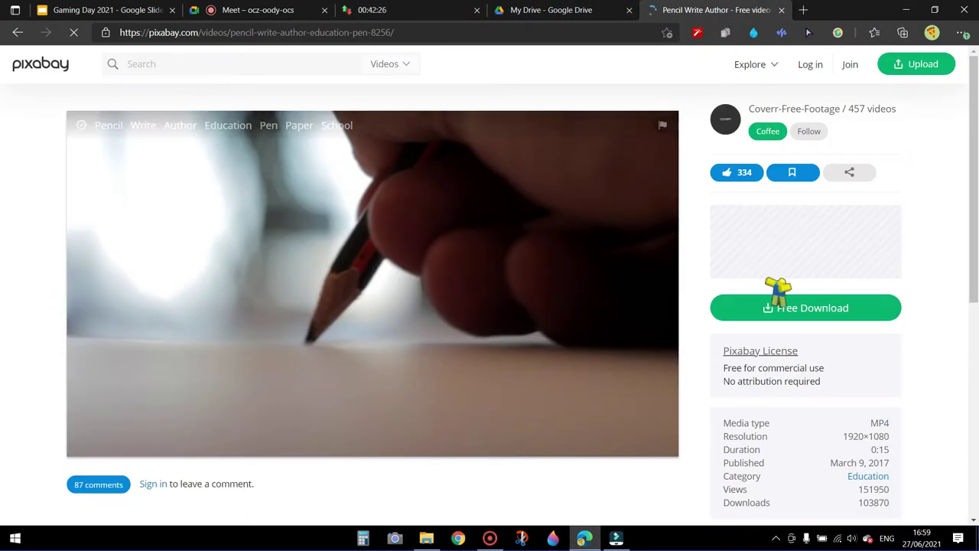
left_click(739, 313)
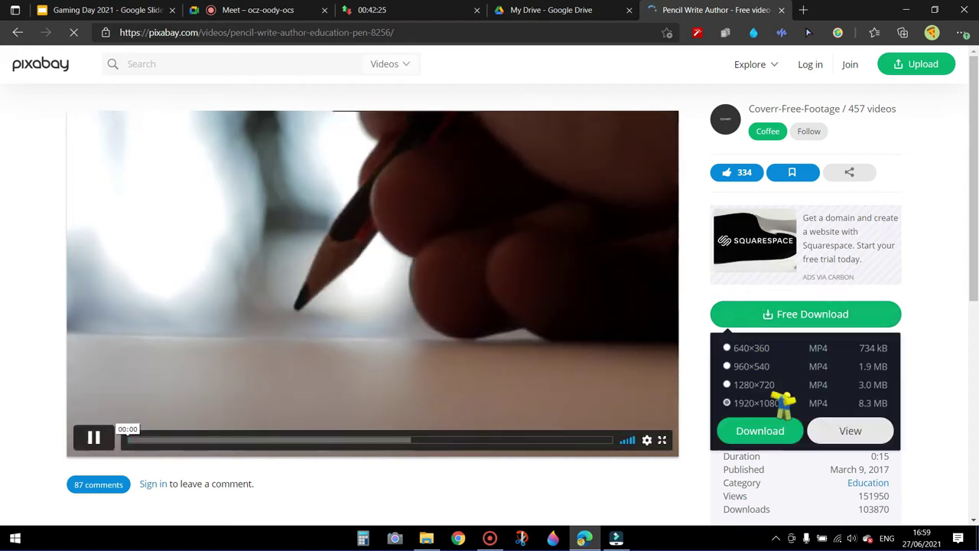
left_click(748, 433)
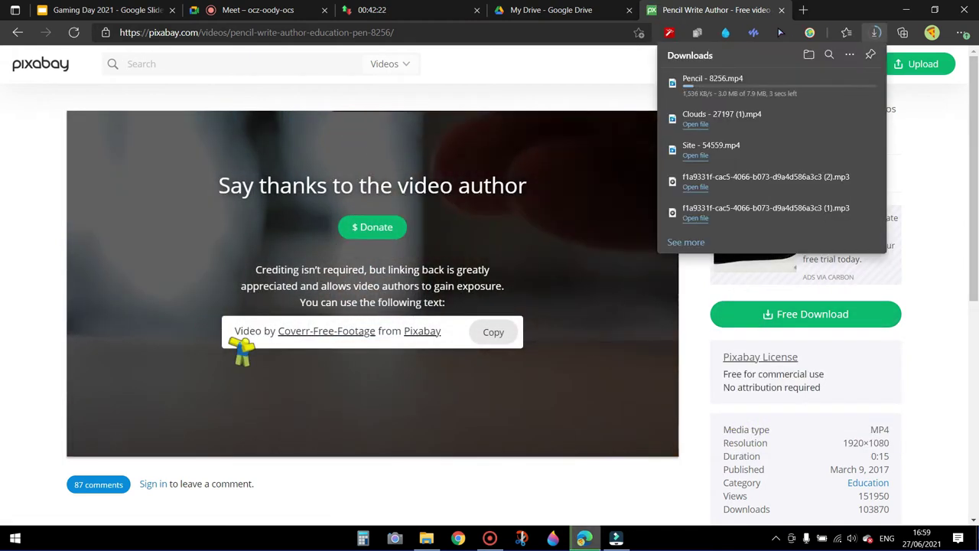
Select the 'Video by Coverr-Free-Footage from Pixabay' credit text, then return to Filmora
left_click_drag(231, 331, 463, 335)
left_click(212, 339)
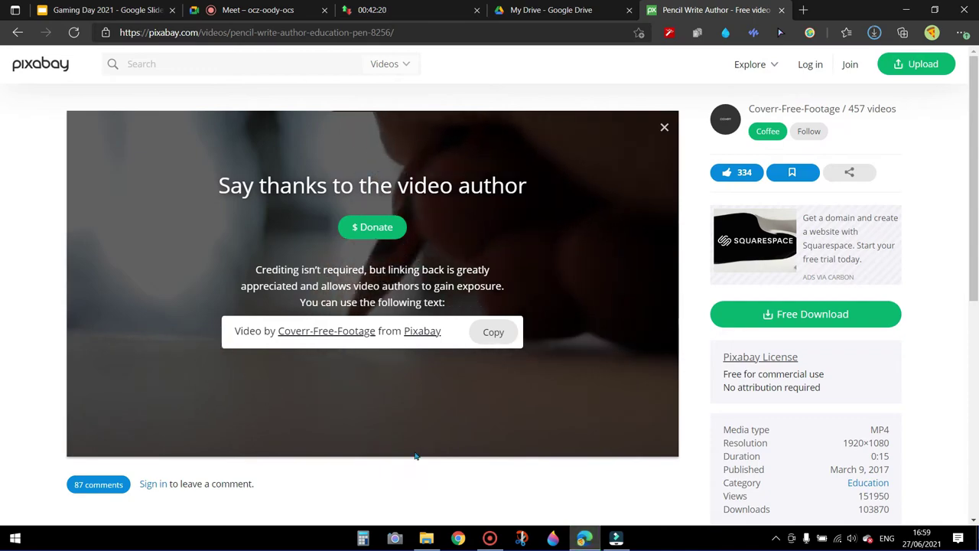
left_click(616, 538)
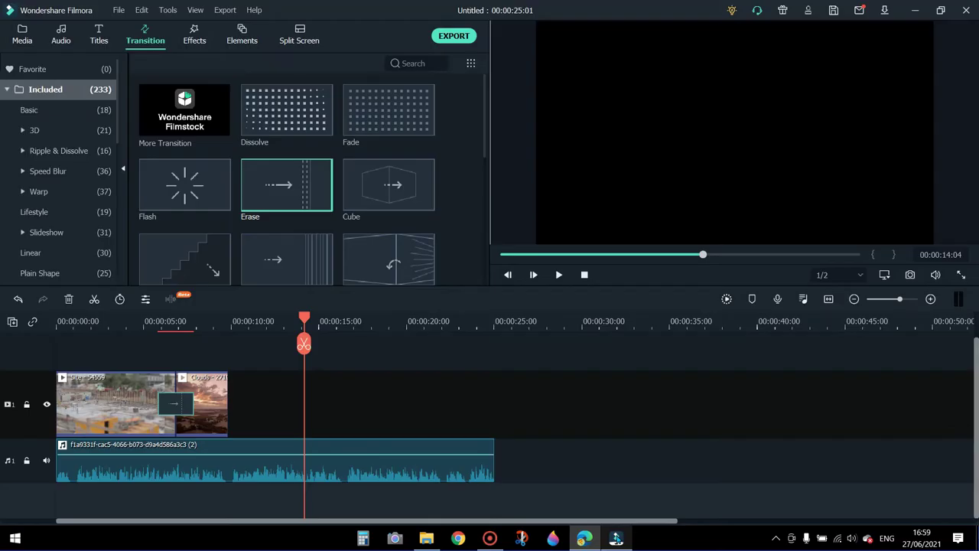
Import Pencil - 8256, place it after the Clouds clip, and play the timeline
left_click(29, 35)
double_click(237, 204)
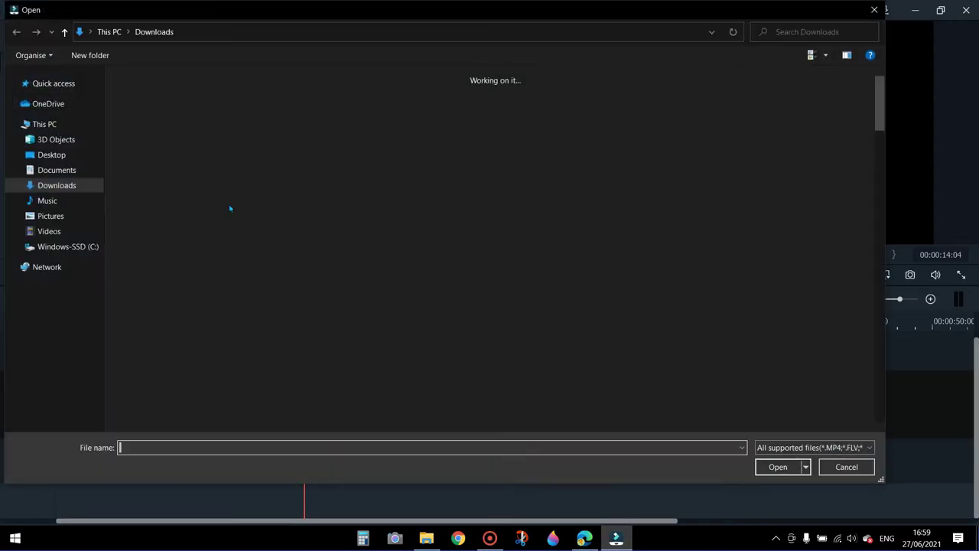
double_click(190, 110)
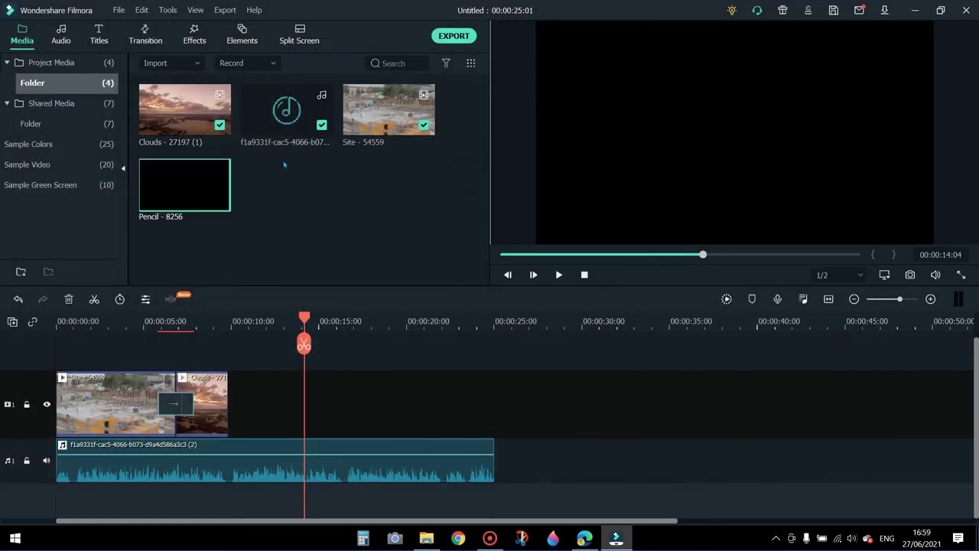
left_click_drag(196, 238, 231, 393)
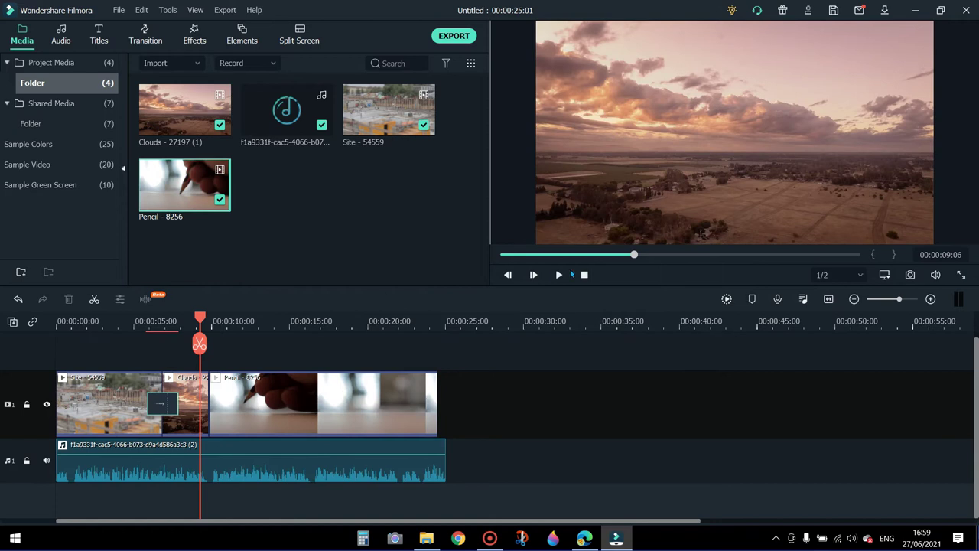
left_click(559, 274)
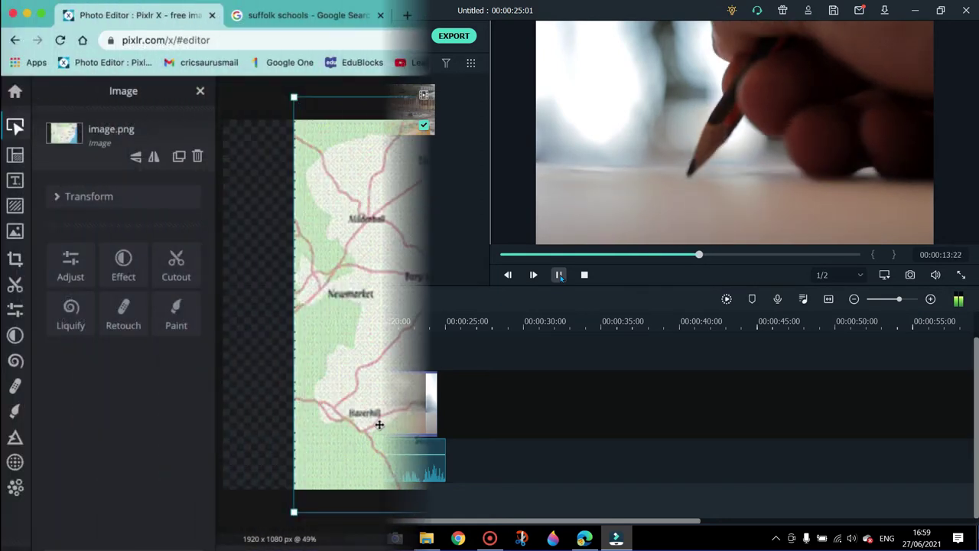
Review the JPG, WEBP and PXZ save formats without saving, then drag the map image lower
left_click(226, 339)
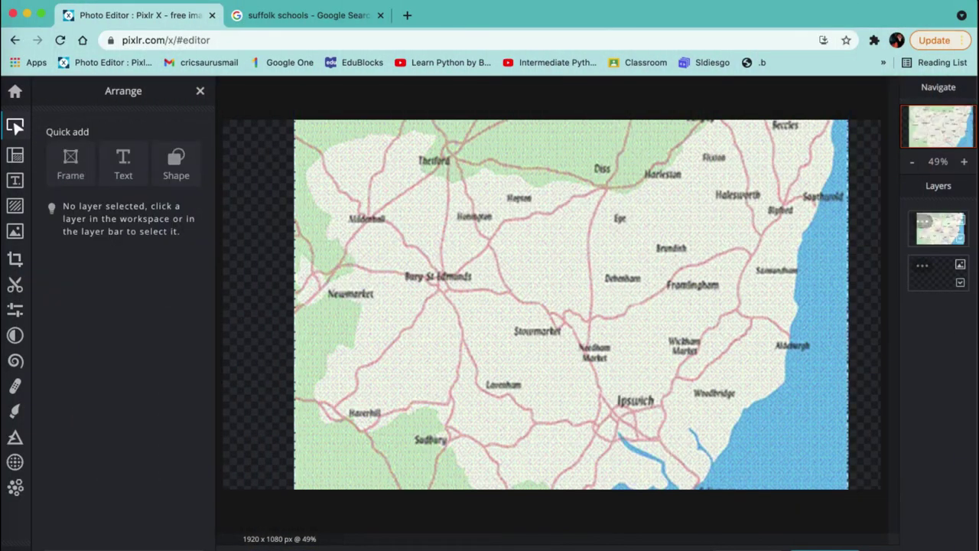
key("ctrl+s")
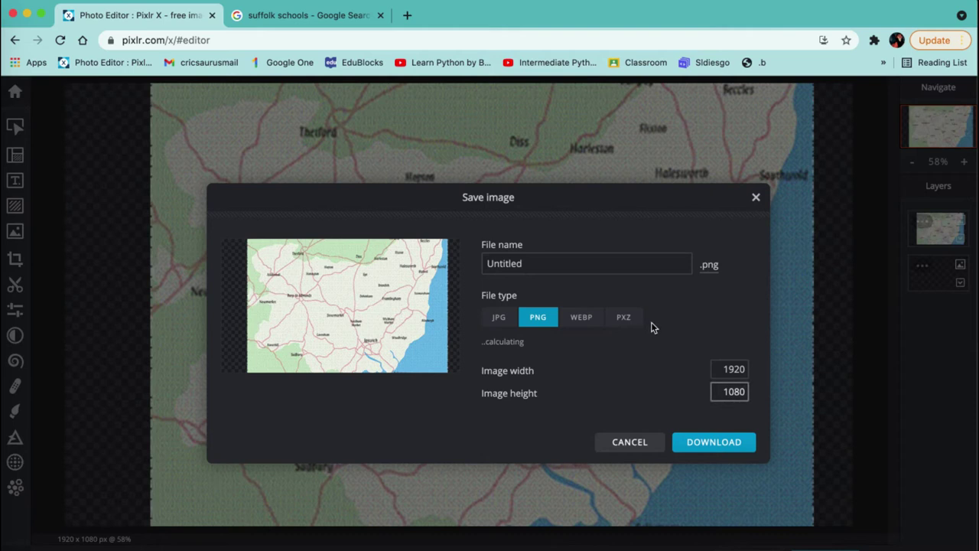
left_click(499, 317)
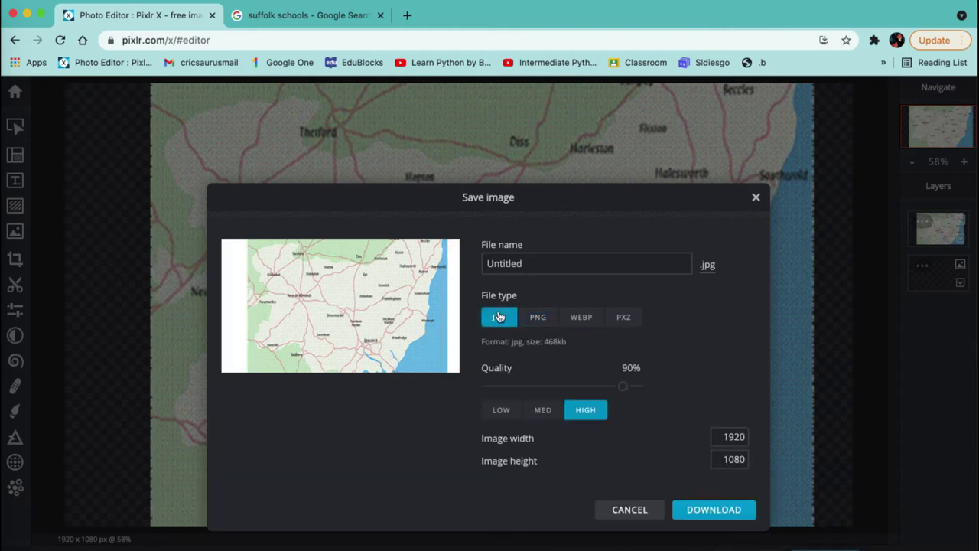
left_click(575, 328)
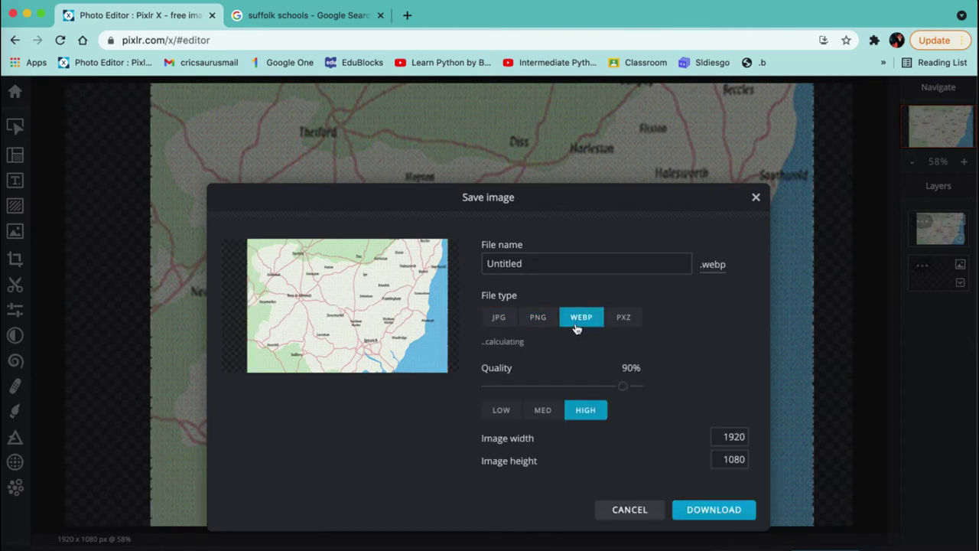
left_click(632, 327)
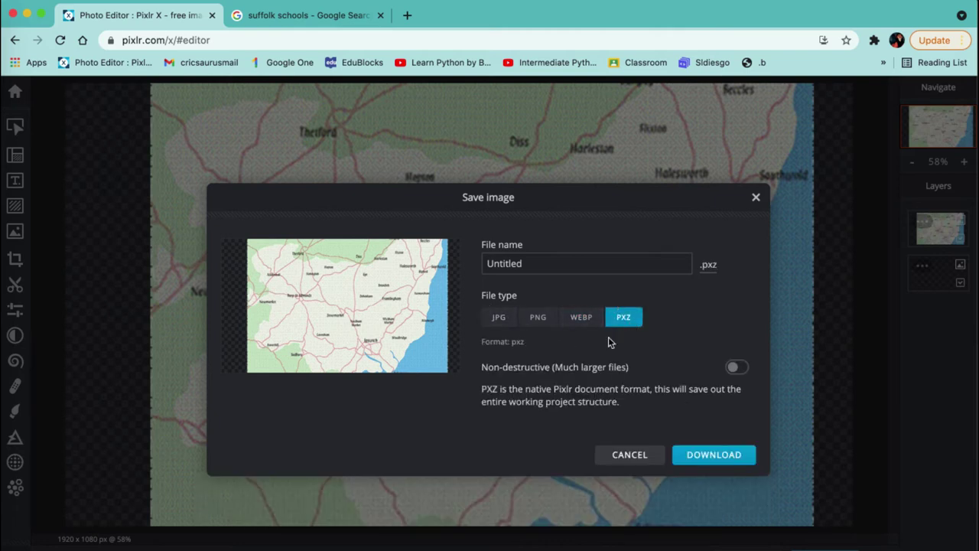
left_click(756, 199)
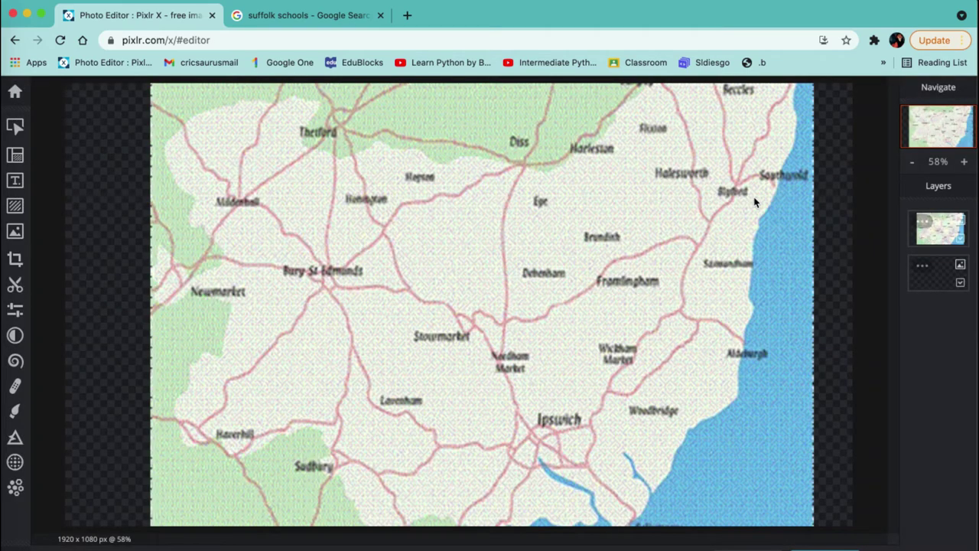
left_click(831, 186)
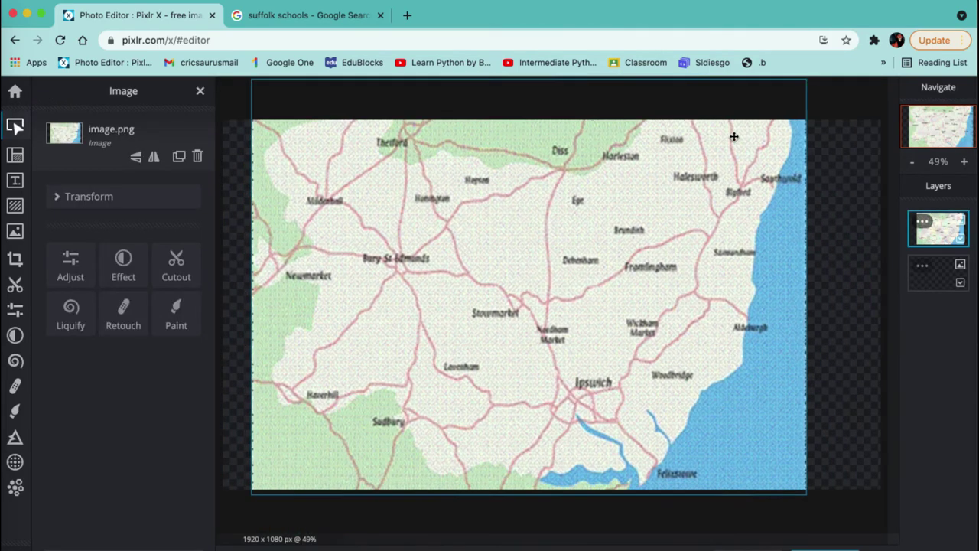
left_click_drag(733, 136, 746, 160)
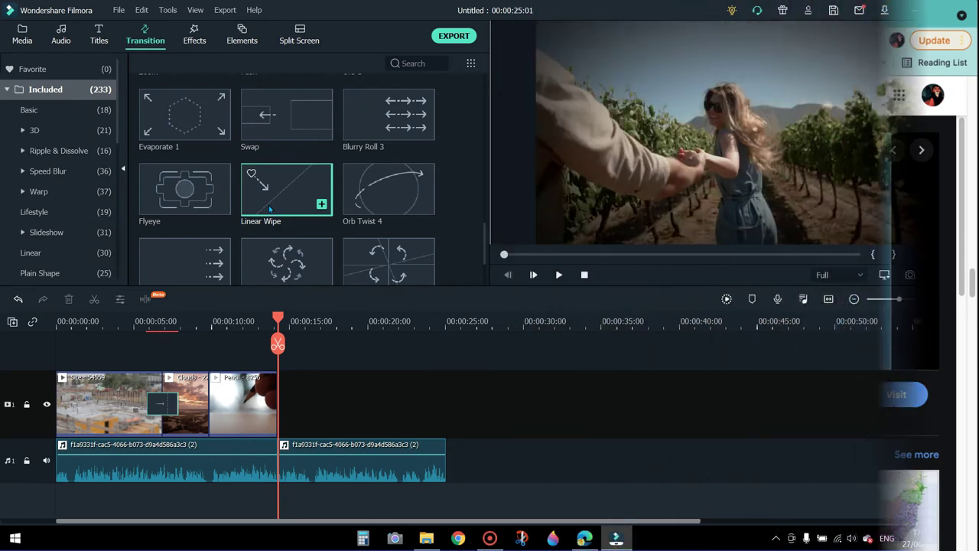
Drop a Linear Wipe transition between Clouds and Pencil, then preview it from about 4 s
left_click_drag(269, 208, 207, 393)
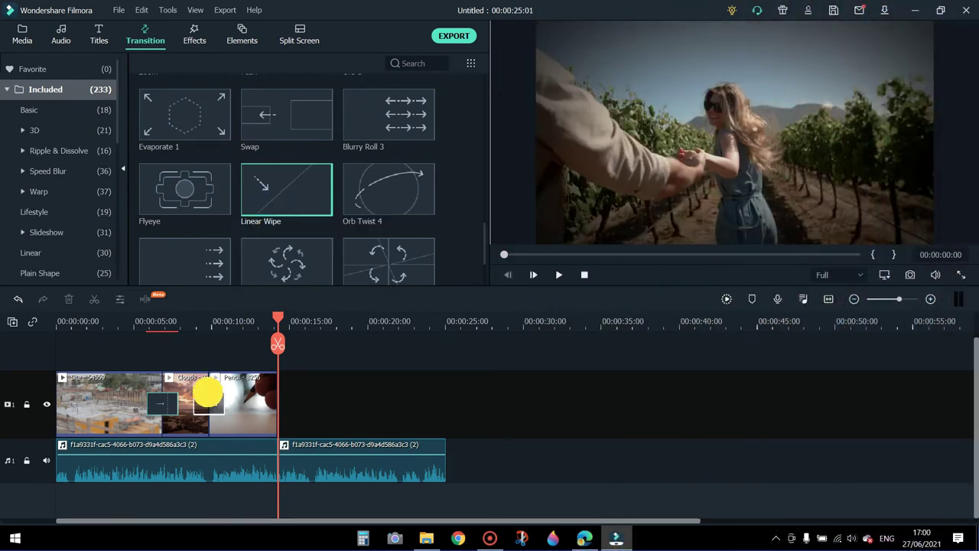
left_click(133, 326)
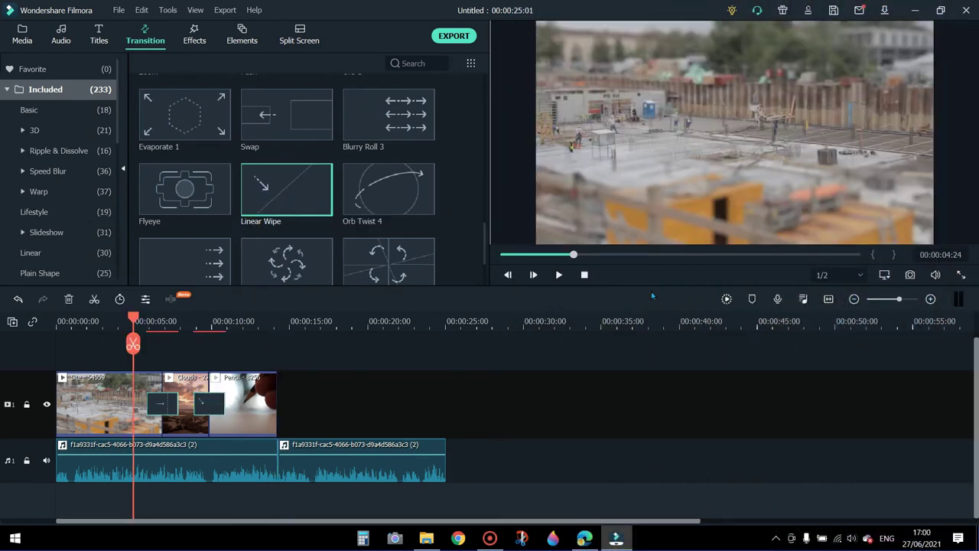
left_click(557, 273)
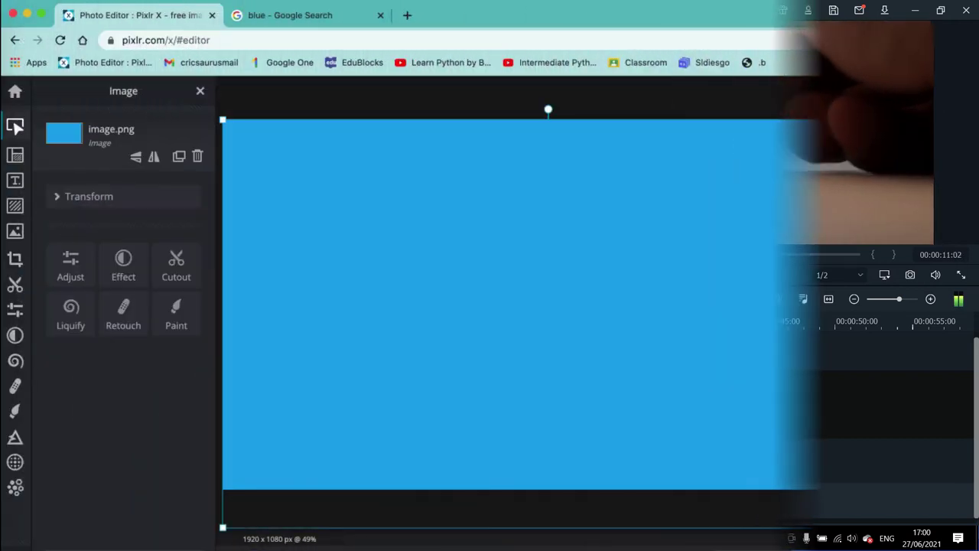
Stretch the blue layer to fill the canvas and paste the map over it
left_click_drag(874, 120, 881, 115)
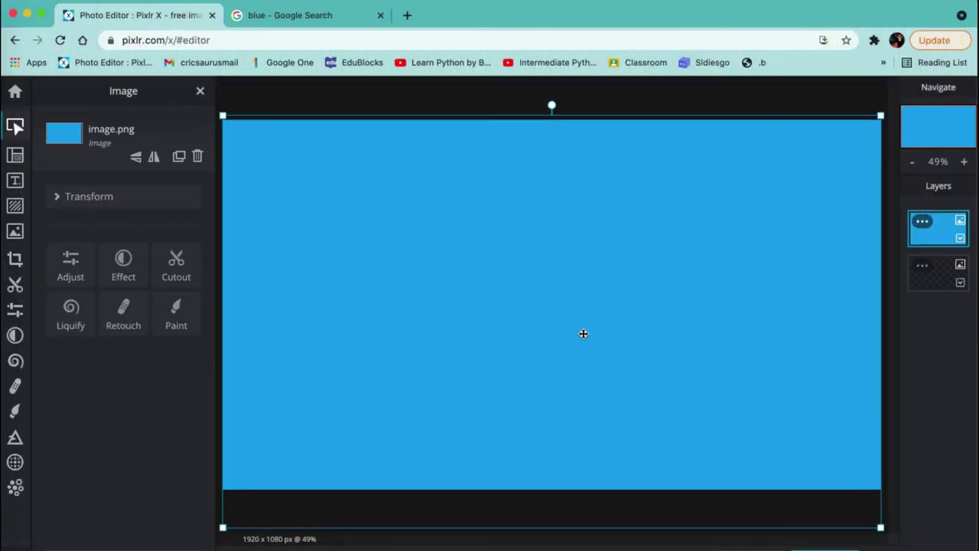
key("ctrl+v")
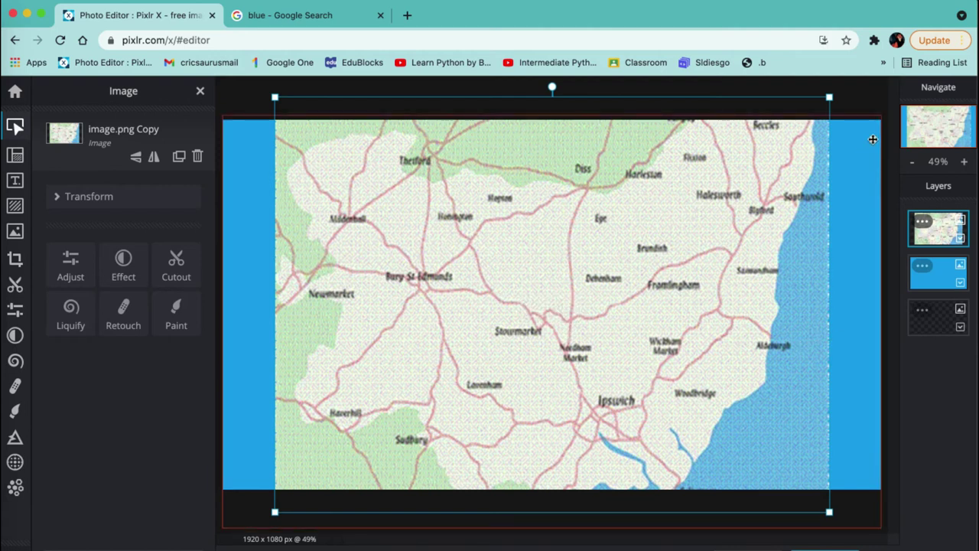
left_click(857, 100)
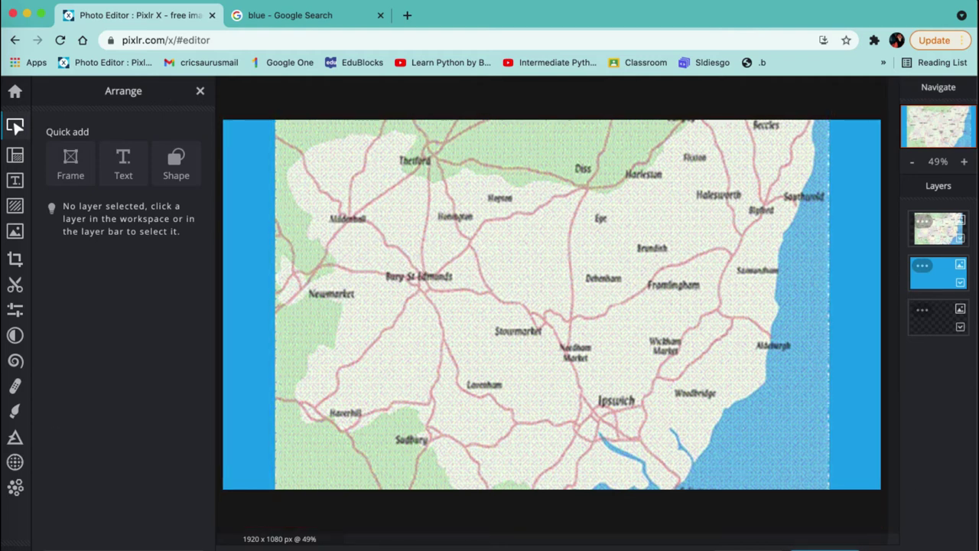
Add a new text layer on the map and start editing its placeholder text
left_click(15, 182)
left_click(138, 171)
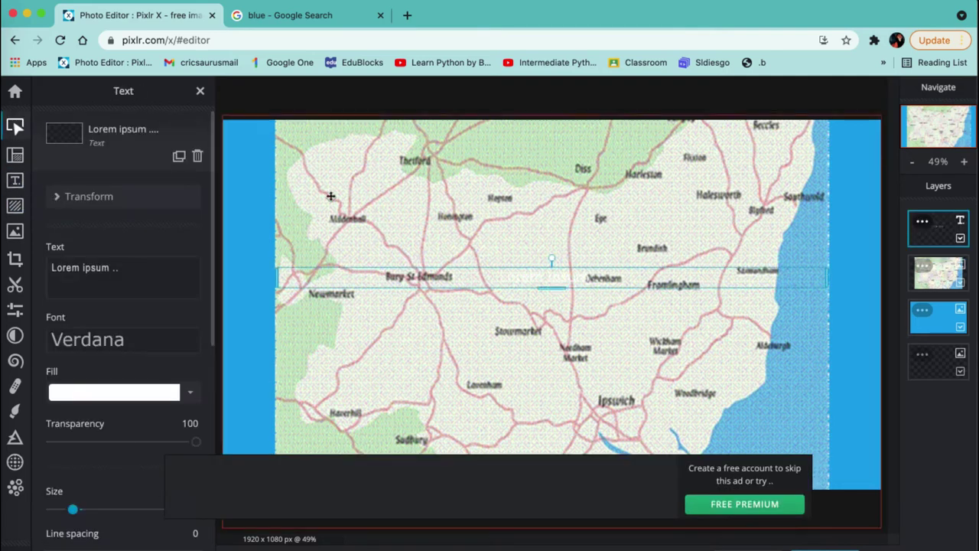
left_click(177, 267)
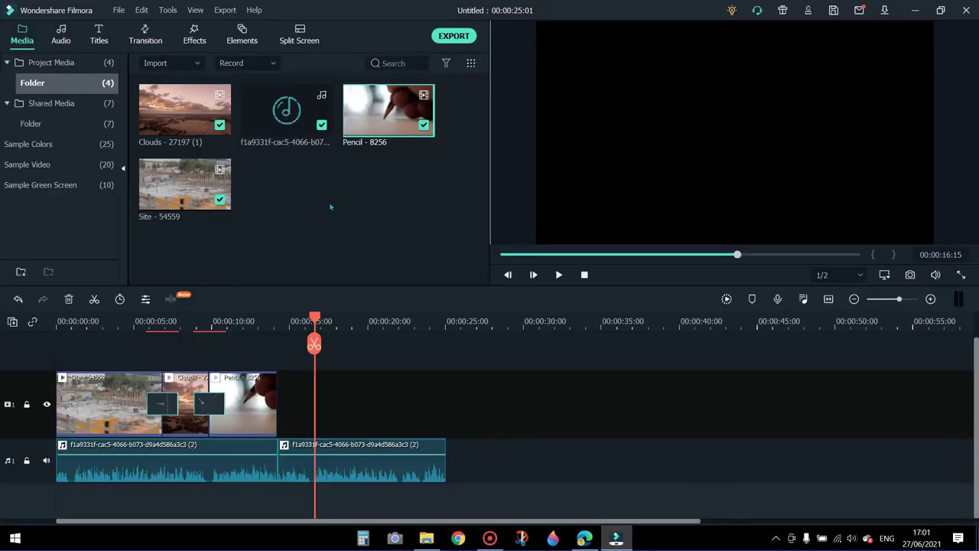
Import Motorway - 18082 and butt it against the Pencil clip on the video track
double_click(298, 205)
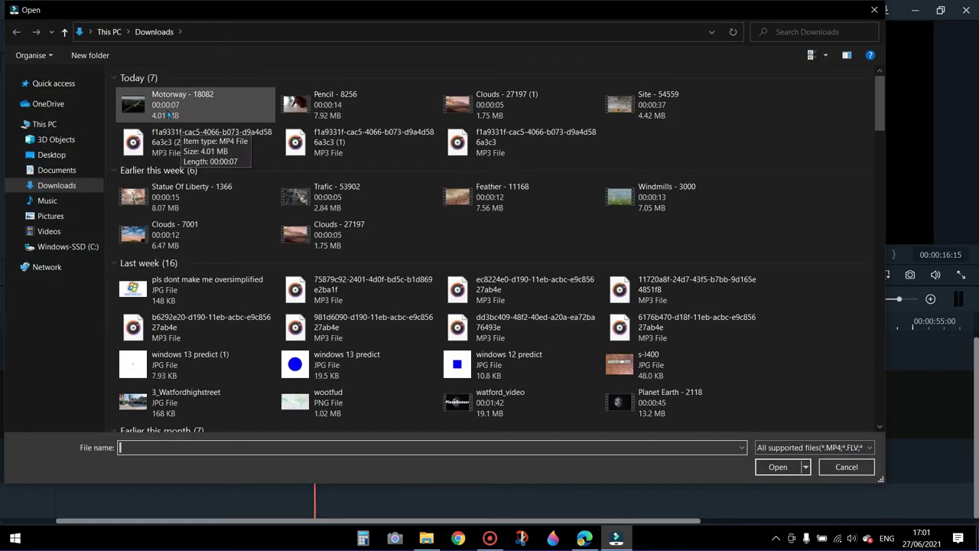
double_click(217, 102)
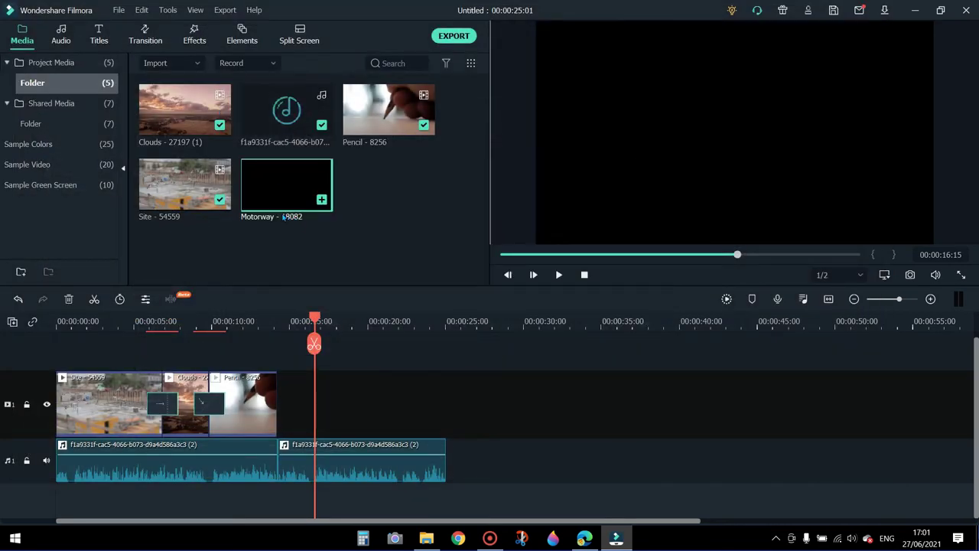
left_click_drag(266, 208, 279, 386)
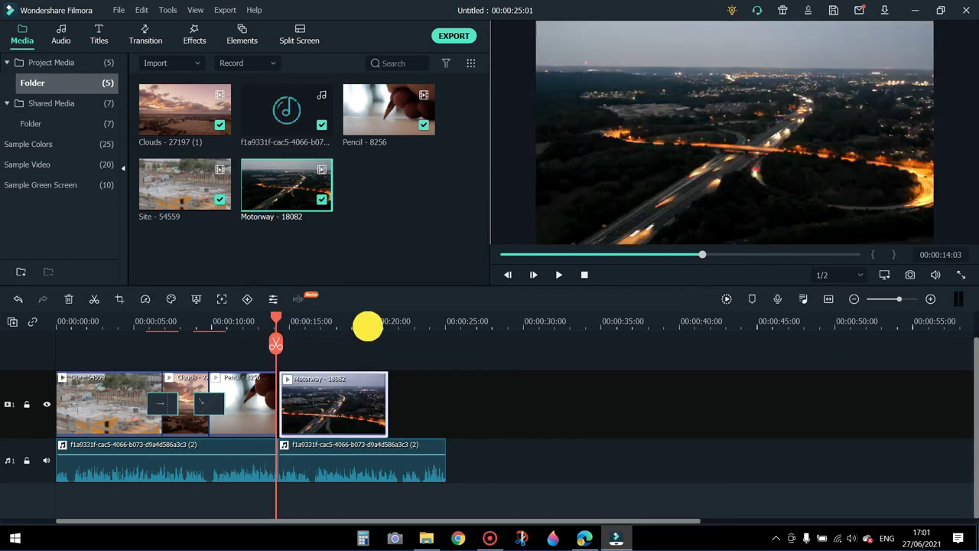
scroll(659, 318, "up", 5)
scroll(659, 318, "up", 1)
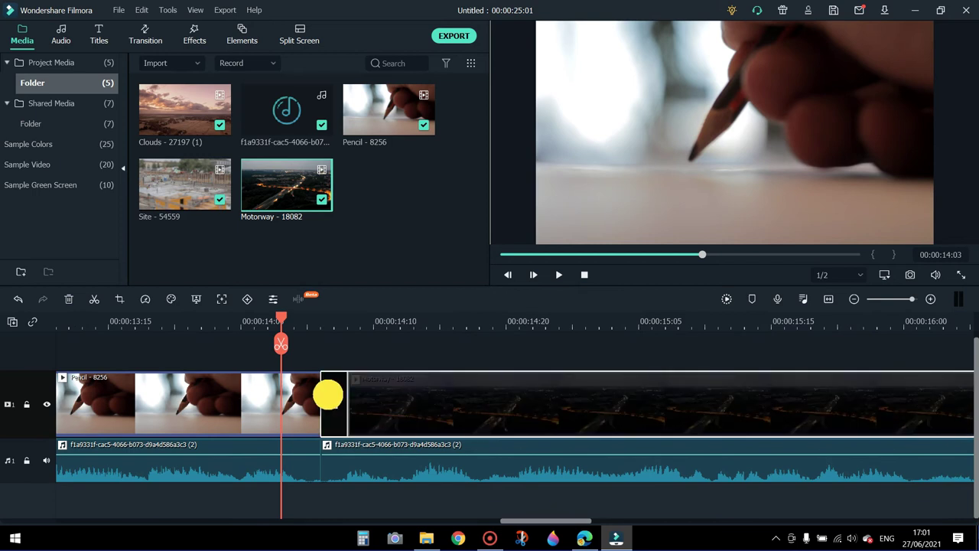
left_click_drag(328, 394, 323, 394)
scroll(375, 316, "down", 2)
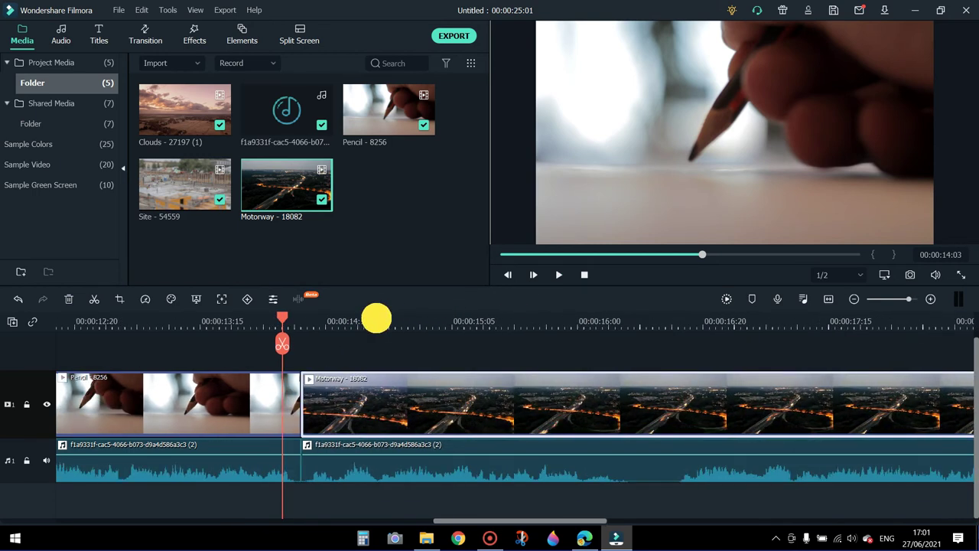
scroll(328, 321, "down", 2)
scroll(299, 324, "down", 2)
Open Filmora's transitions library and preview the Swirl transition
scroll(281, 327, "down", 2)
scroll(281, 327, "down", 1)
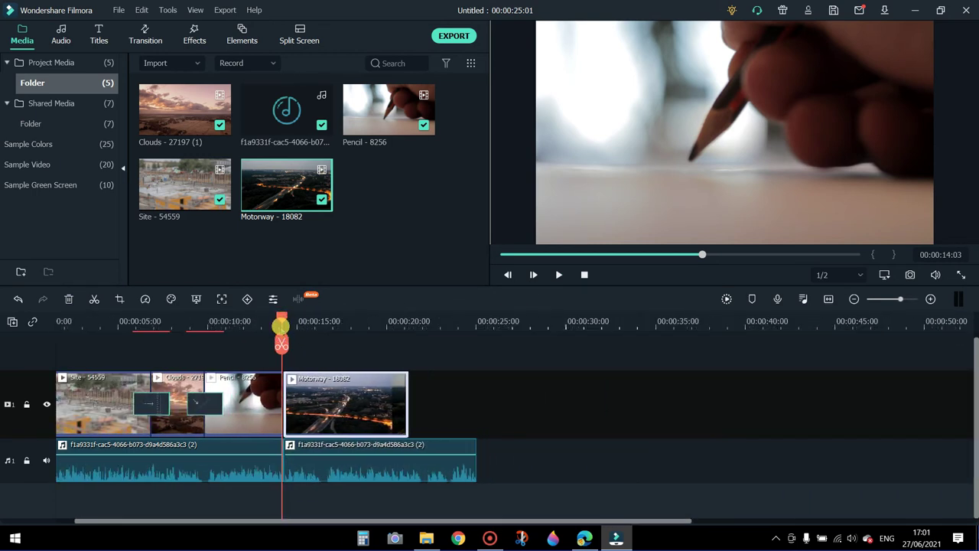
left_click(147, 31)
scroll(286, 150, "down", 5)
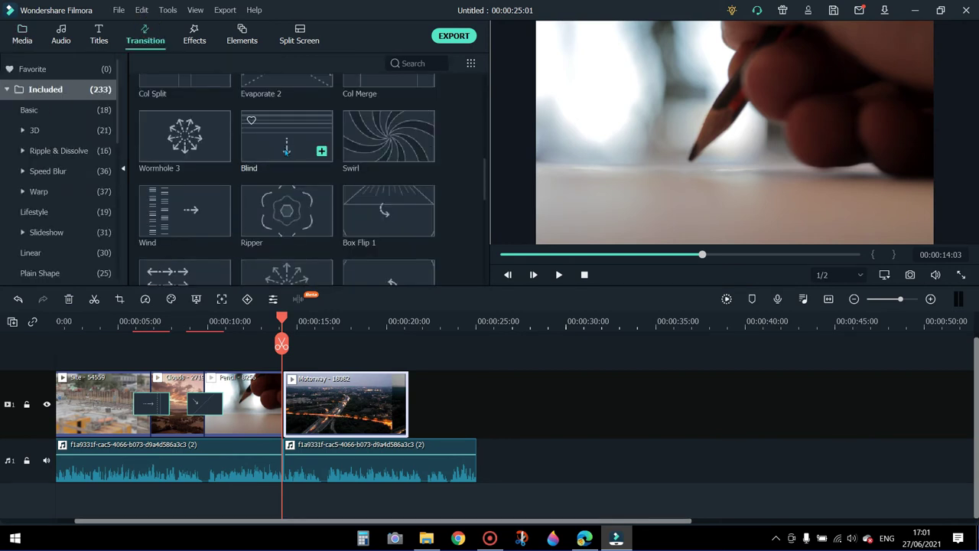
left_click(372, 152)
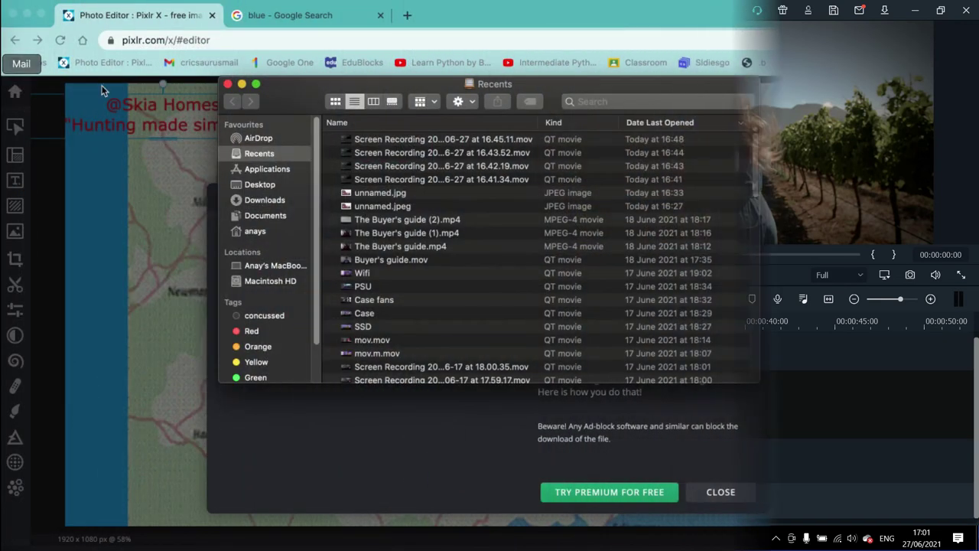
Open the Downloads folder in Pixlr X's file dialog and browse through its files
left_click(260, 200)
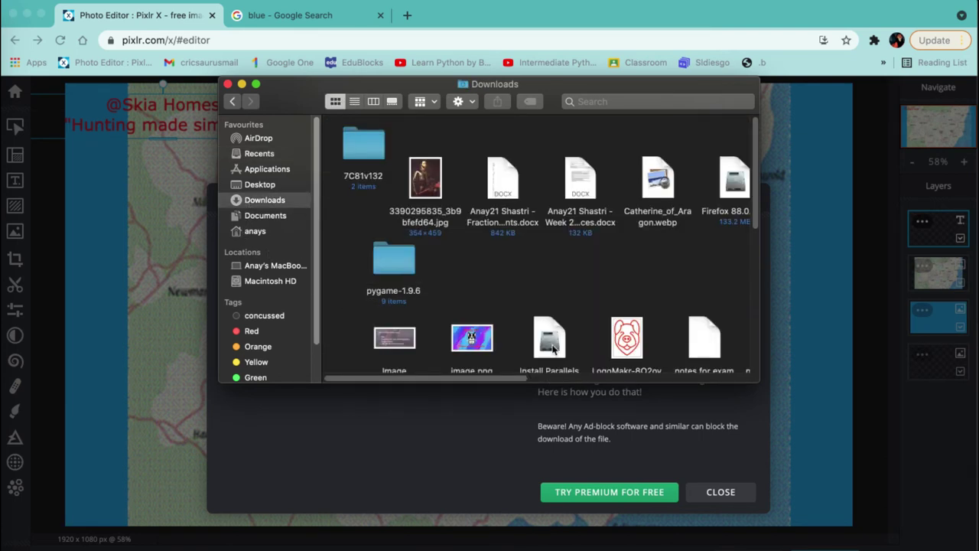
left_click_drag(401, 379, 632, 379)
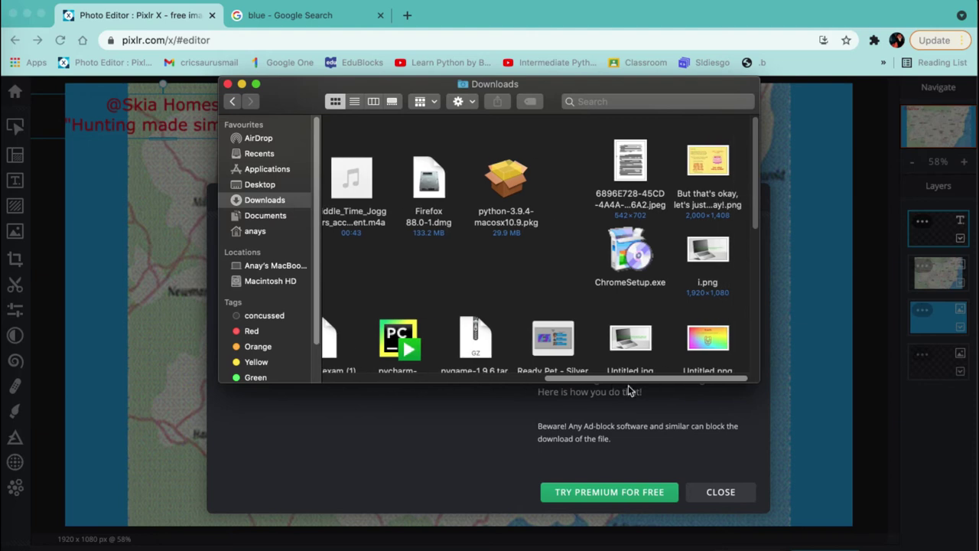
left_click_drag(756, 212, 751, 392)
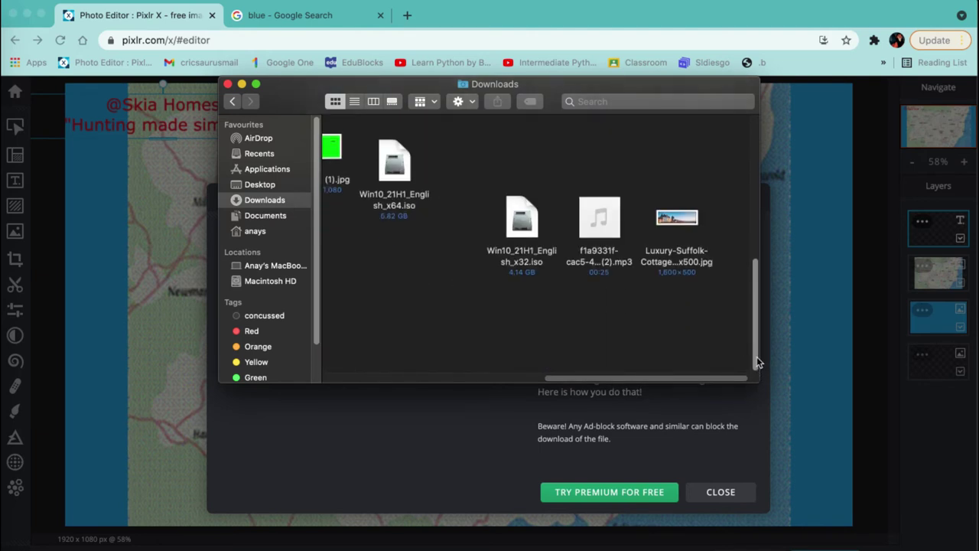
left_click_drag(757, 361, 754, 328)
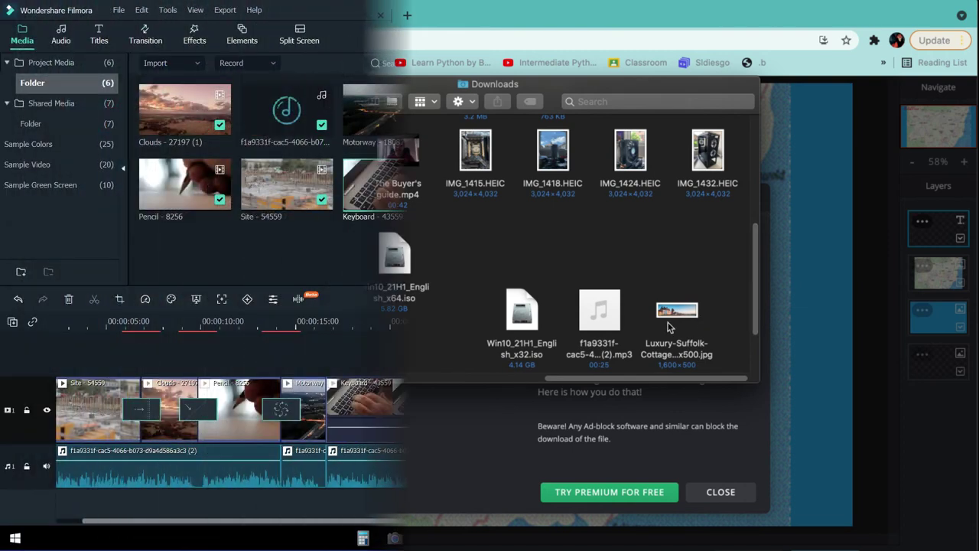
Place a White sample colour clip on the video track right after Keyboard
left_click(47, 166)
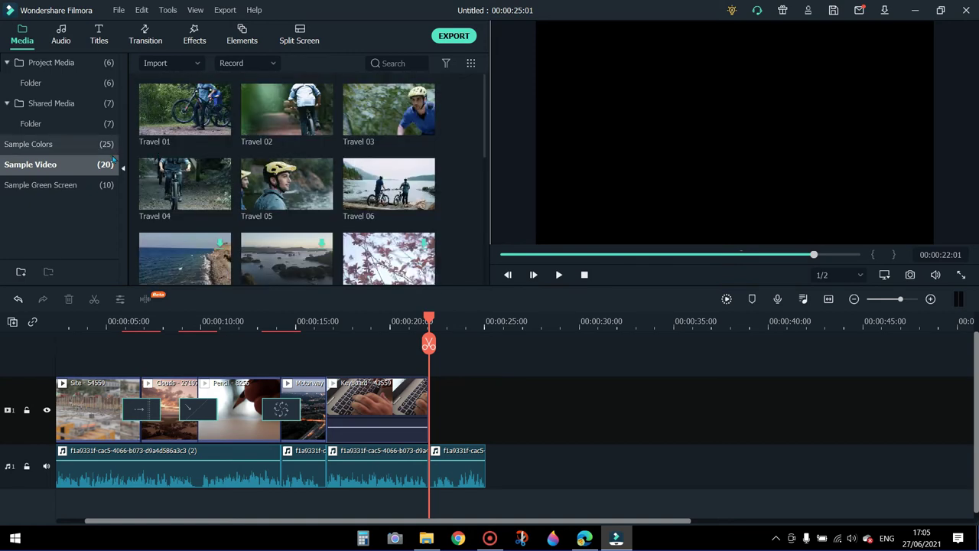
left_click(37, 146)
scroll(283, 176, "down", 3)
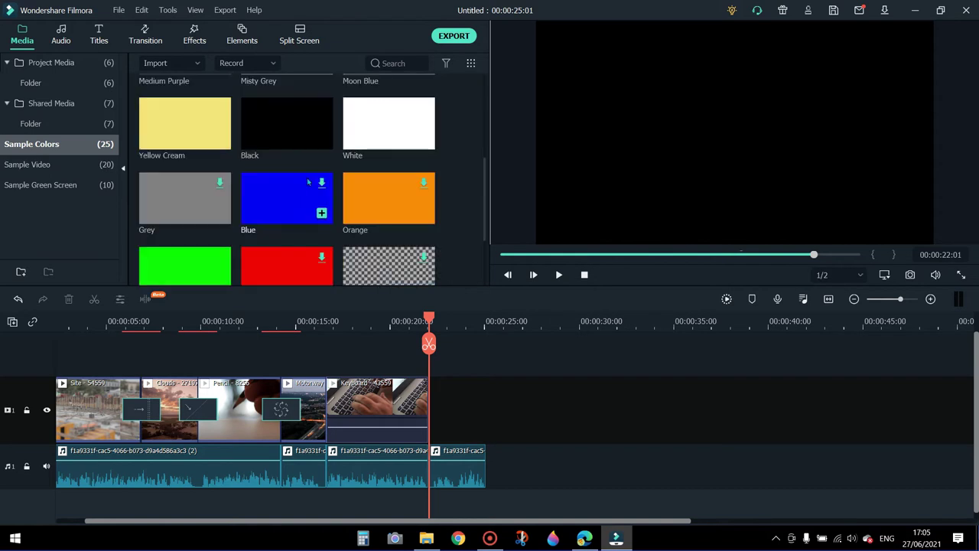
left_click_drag(372, 140, 431, 394)
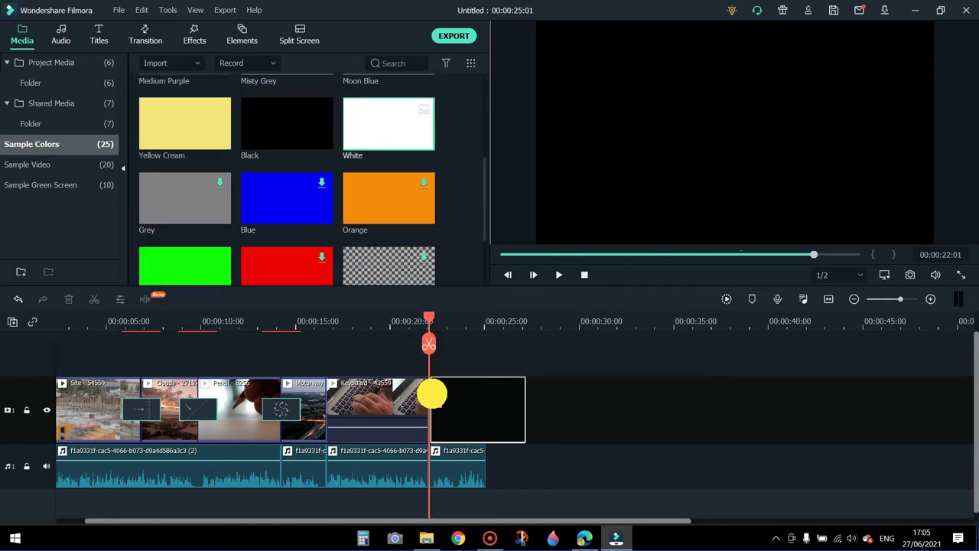
left_click(534, 414)
scroll(533, 414, "up", 5)
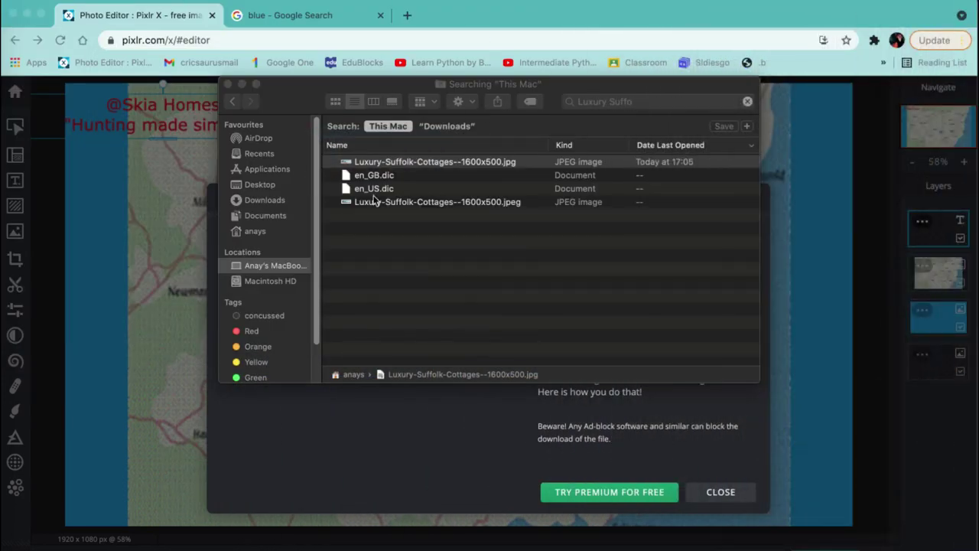
Close the Finder search and the Save image notice in Pixlr X, then switch to iMovie
left_click(226, 83)
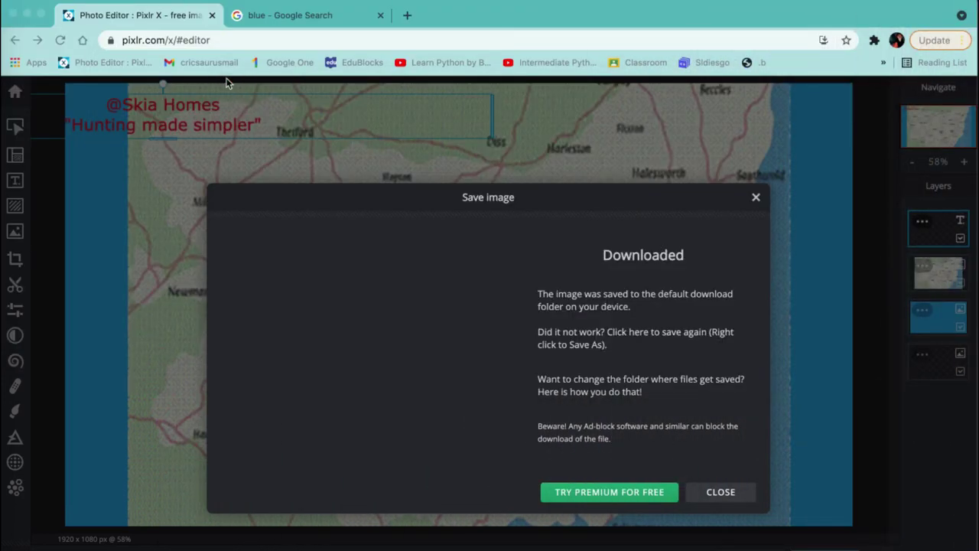
left_click(756, 200)
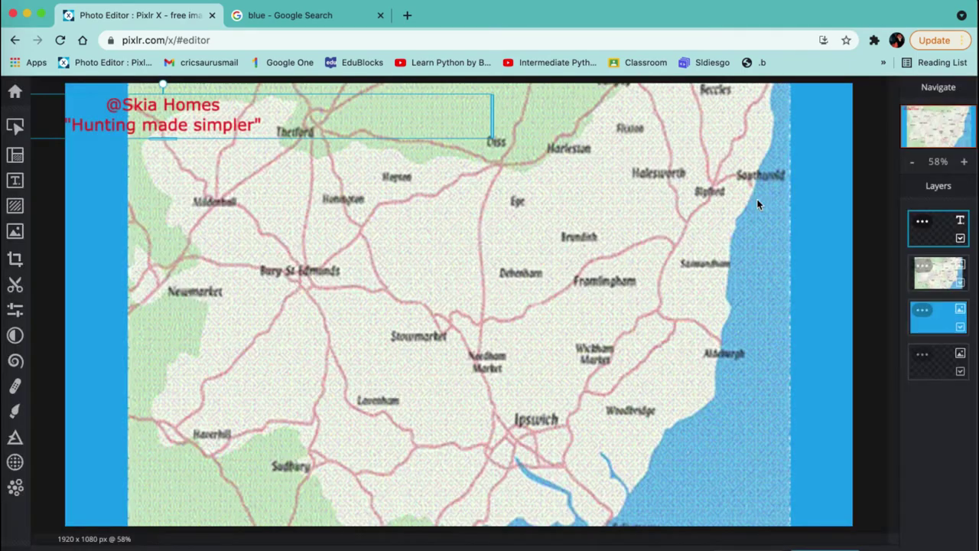
left_click(3, 235)
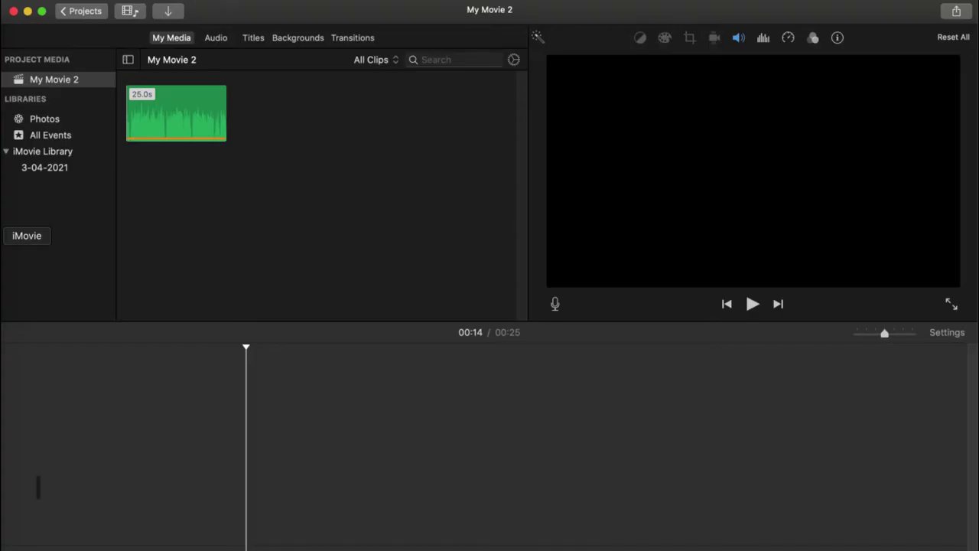
Rewind the iMovie playhead to the start and browse the home folder in the Import window
left_click(41, 441)
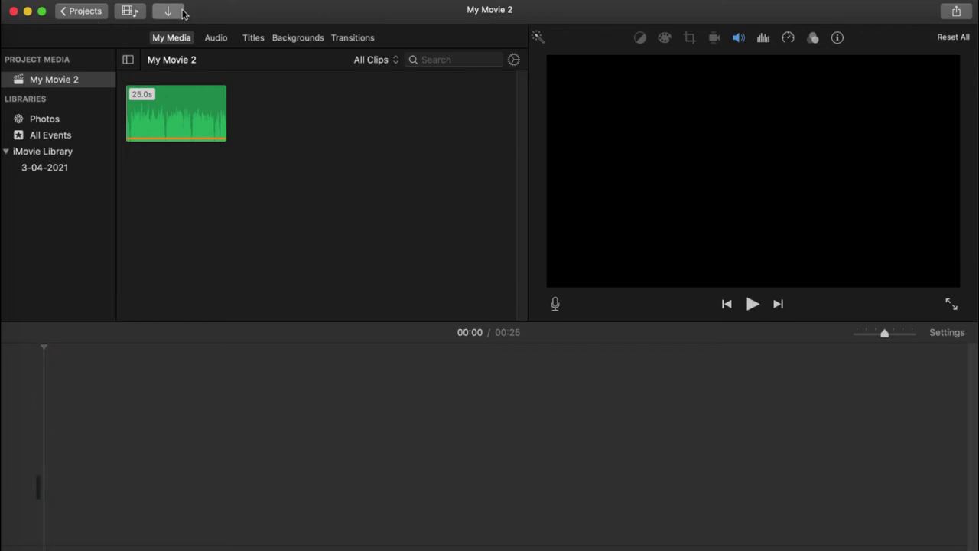
left_click(169, 11)
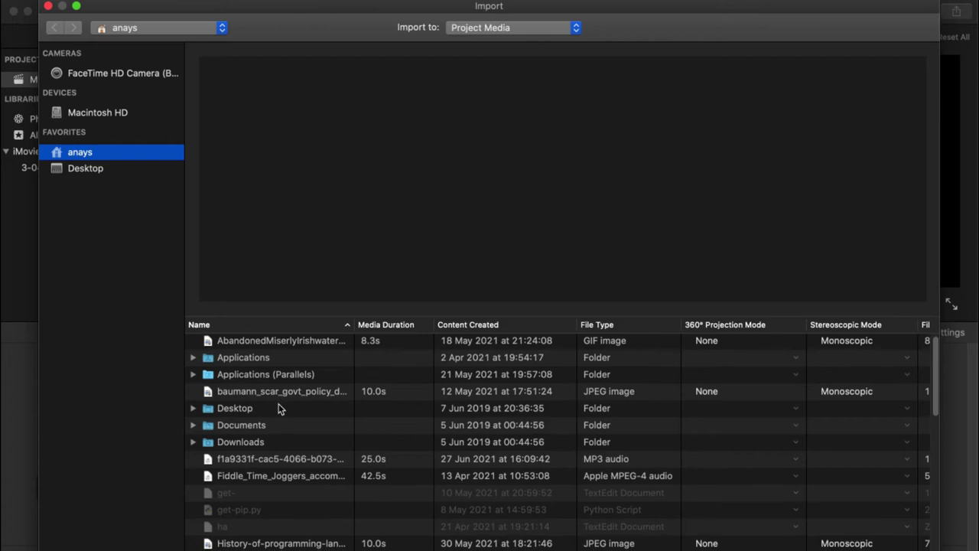
scroll(279, 451, "down", 2)
scroll(279, 451, "down", 5)
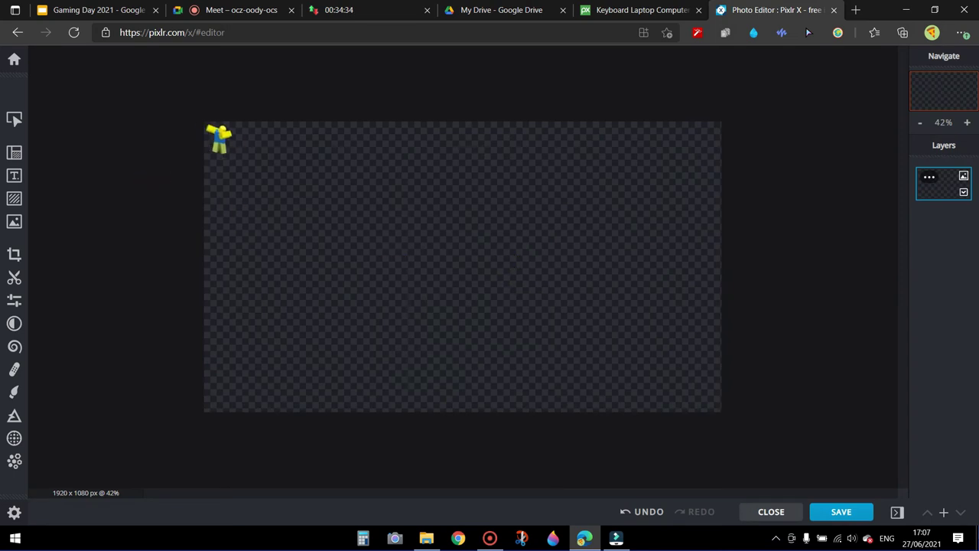
Open Pixlr X's Arrange options and zoom the transparent canvas in and out
left_click(210, 125)
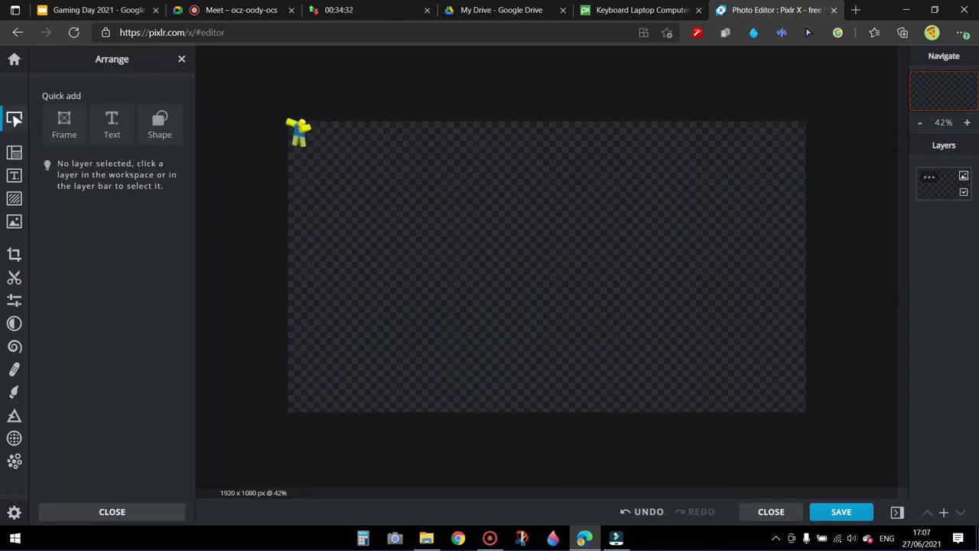
left_click(419, 205)
scroll(512, 280, "up", 1)
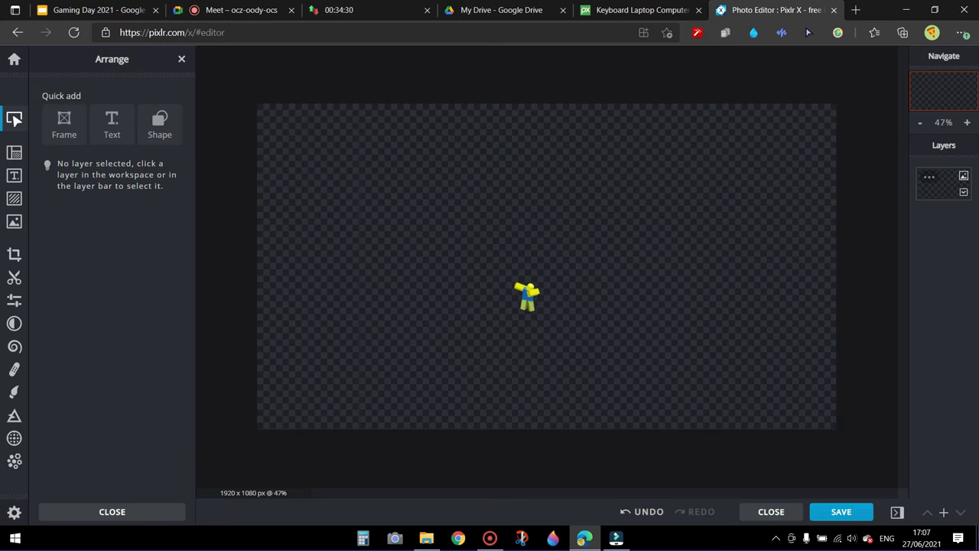
scroll(512, 279, "up", 3)
scroll(421, 398, "down", 1)
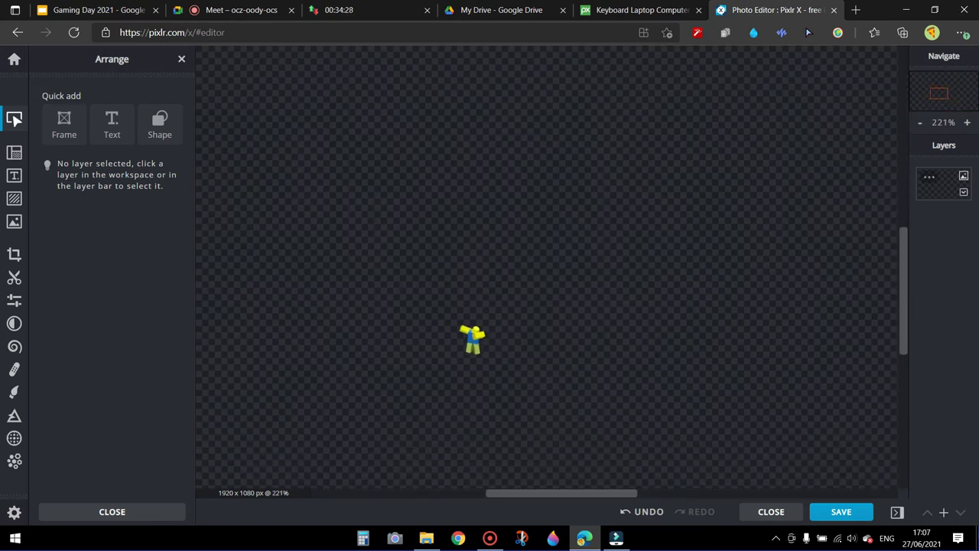
scroll(421, 398, "down", 2)
scroll(580, 303, "down", 1)
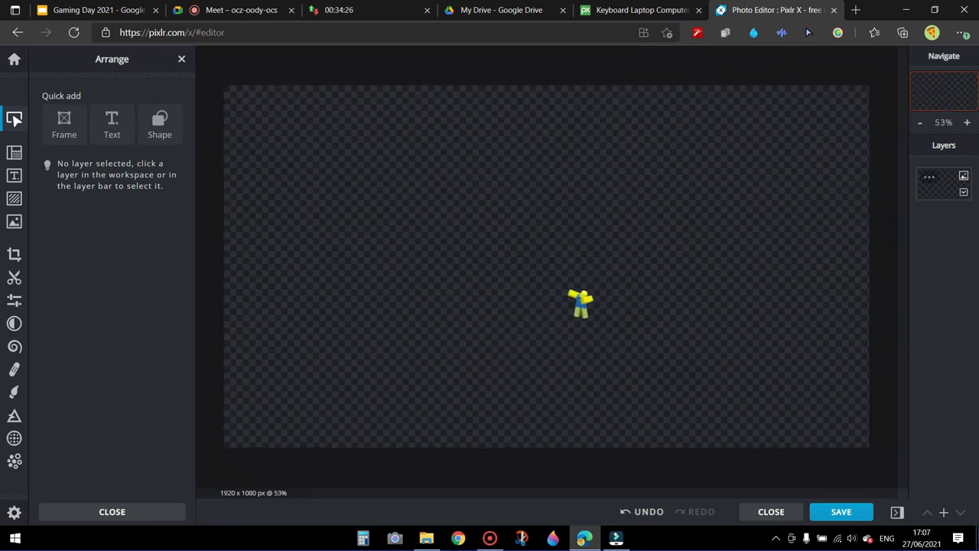
scroll(551, 291, "down", 2)
scroll(550, 291, "down", 2)
scroll(551, 291, "down", 1)
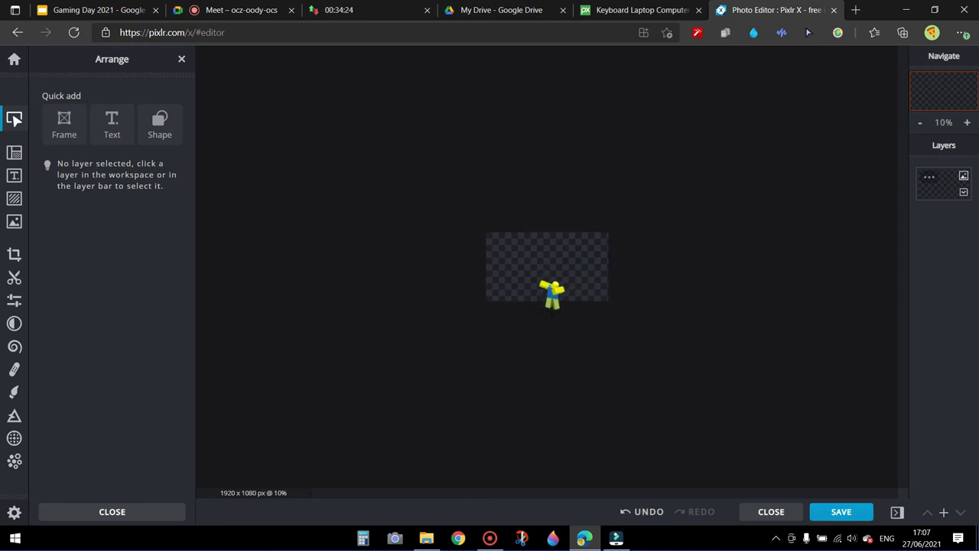
scroll(551, 291, "up", 2)
scroll(551, 291, "up", 3)
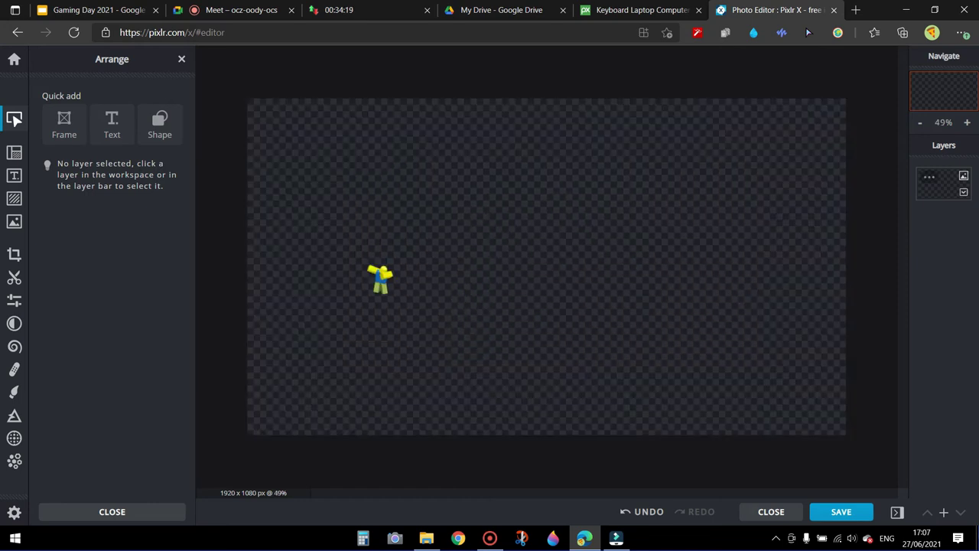
scroll(547, 272, "up", 1)
scroll(547, 271, "up", 1)
scroll(547, 272, "down", 1)
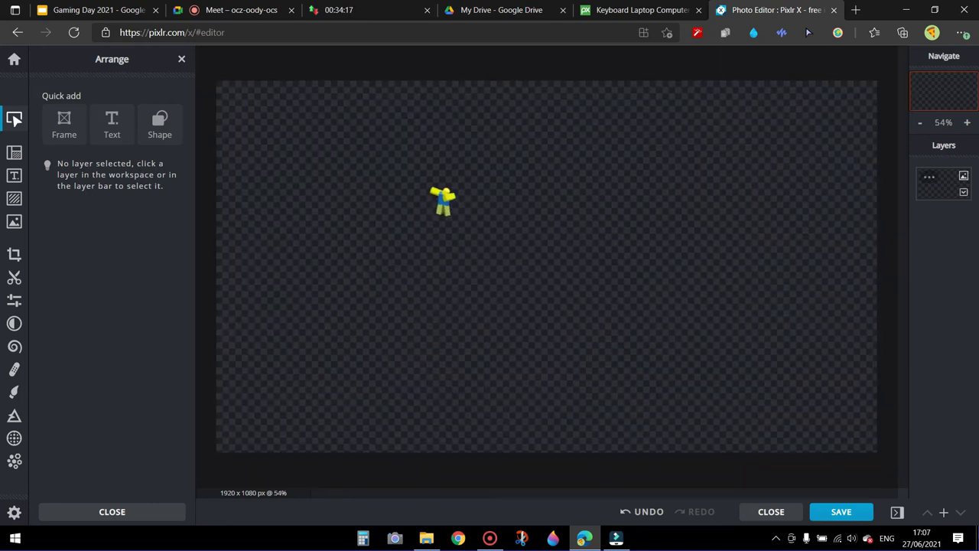
scroll(547, 266, "down", 1)
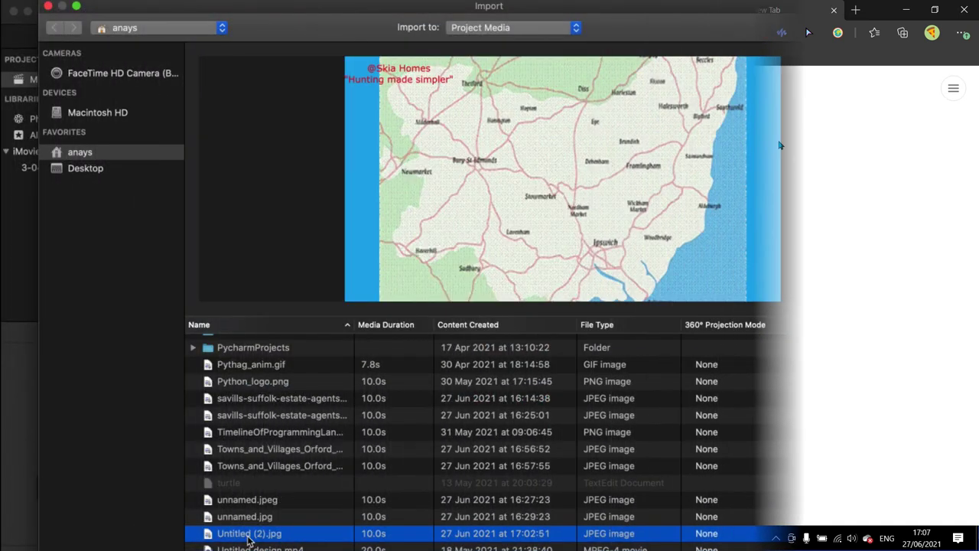
left_click(248, 520)
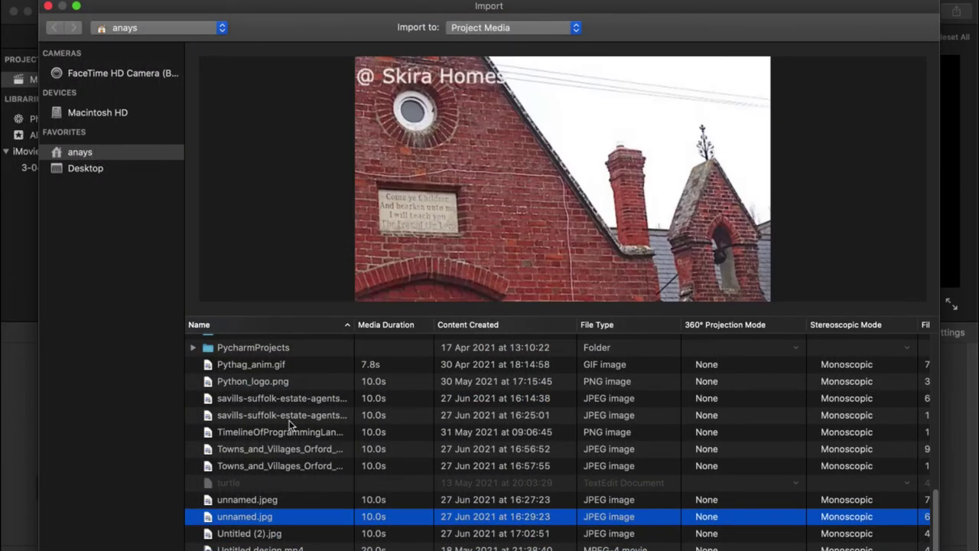
left_click(287, 403)
left_click(284, 415)
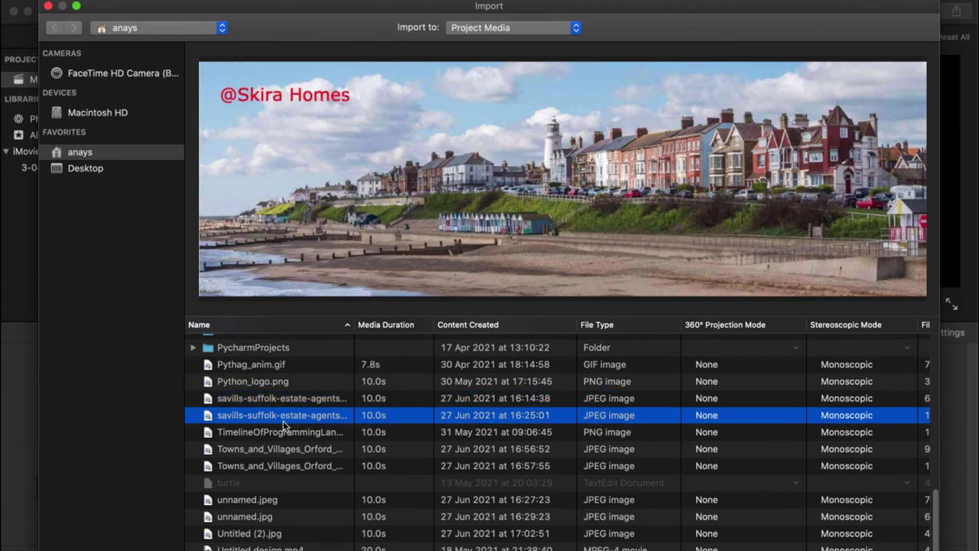
left_click(279, 433)
left_click(274, 450)
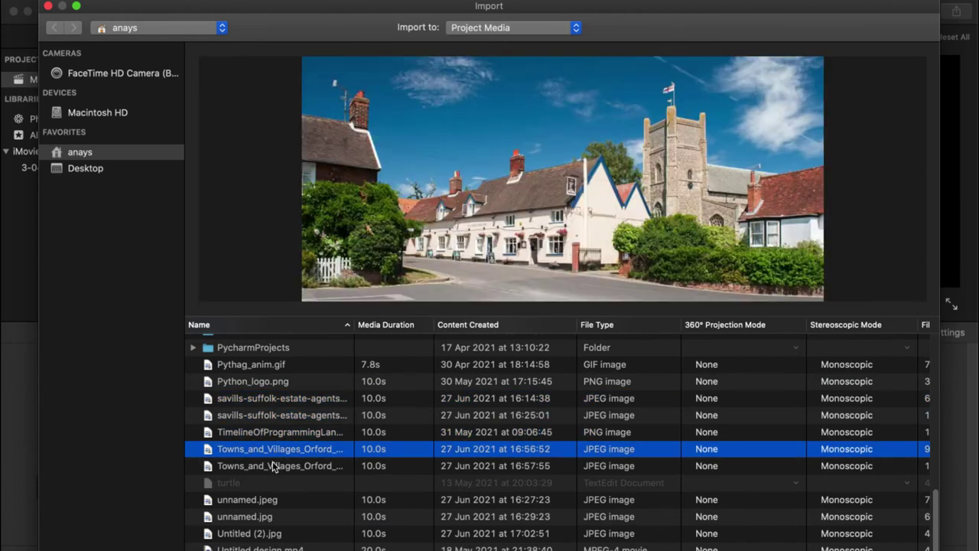
left_click(244, 465)
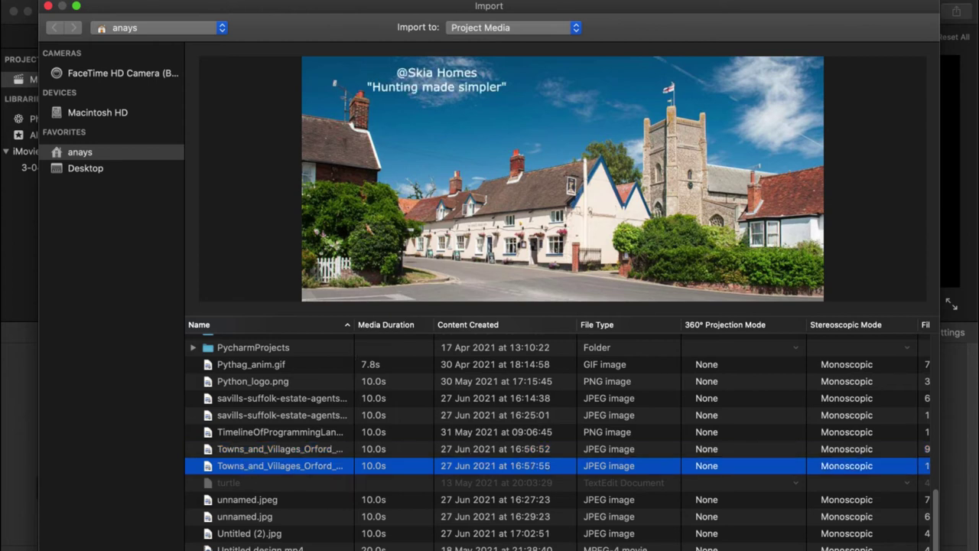
key("Return")
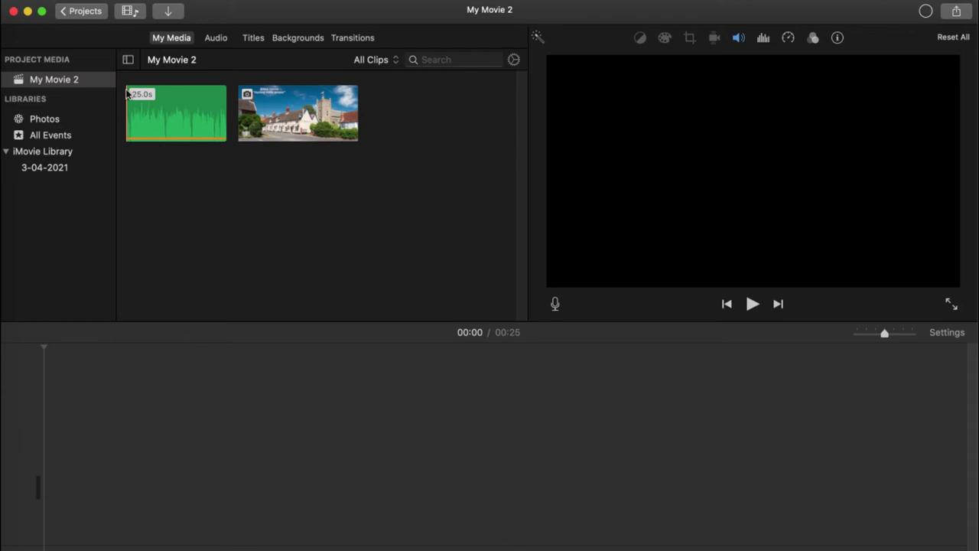
Reopen the Import window, scroll past the JMC PDFs and preview Untitled (2).jpg and unnamed.jpg
left_click(169, 11)
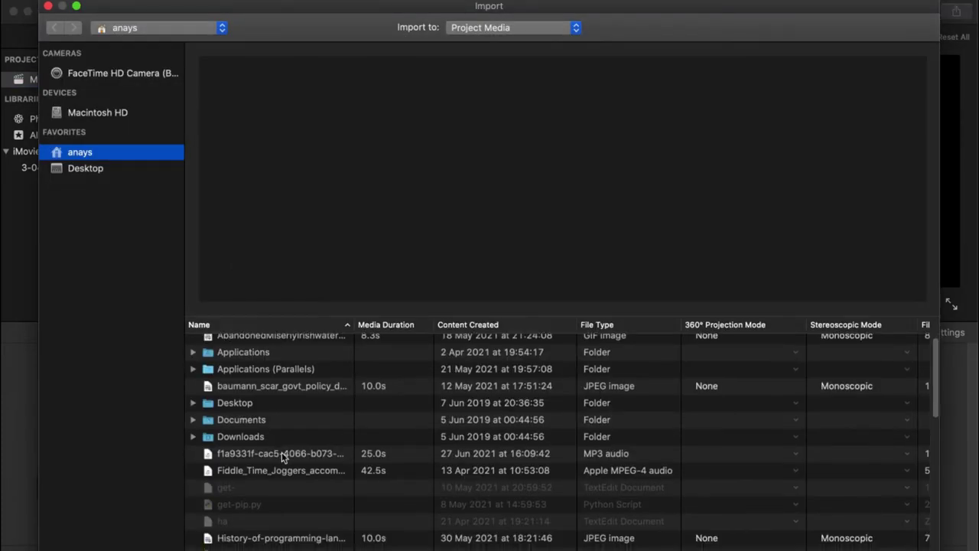
scroll(283, 451, "down", 5)
left_click(273, 472)
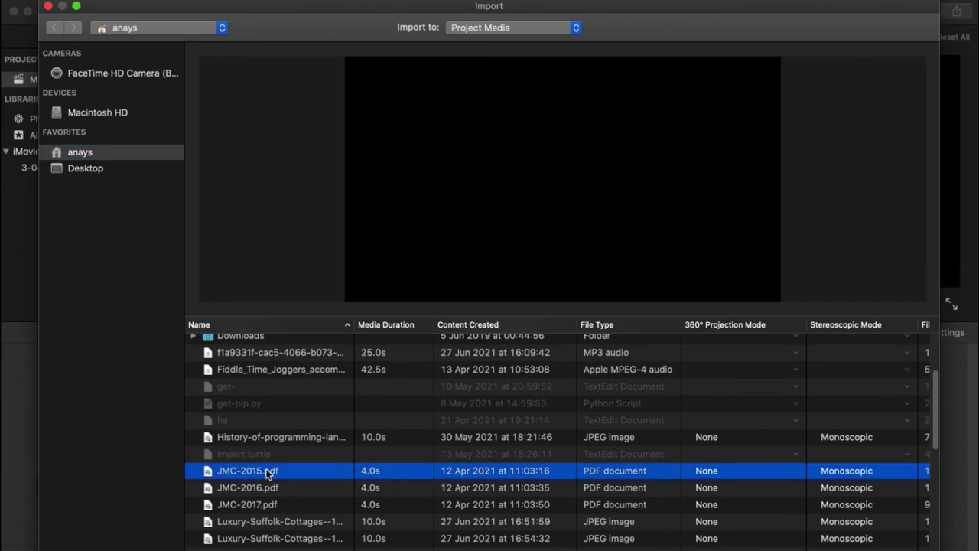
left_click(260, 489)
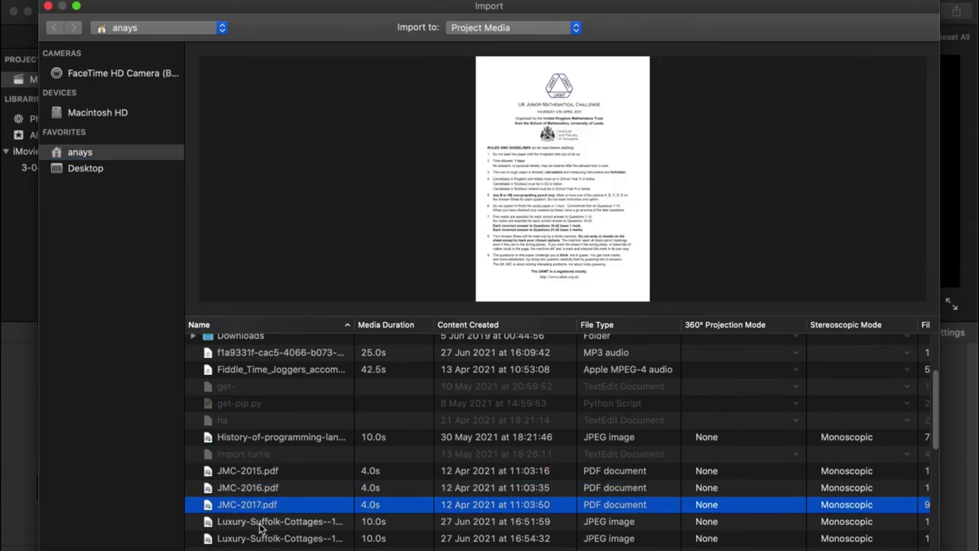
scroll(295, 469, "down", 1)
scroll(290, 463, "down", 3)
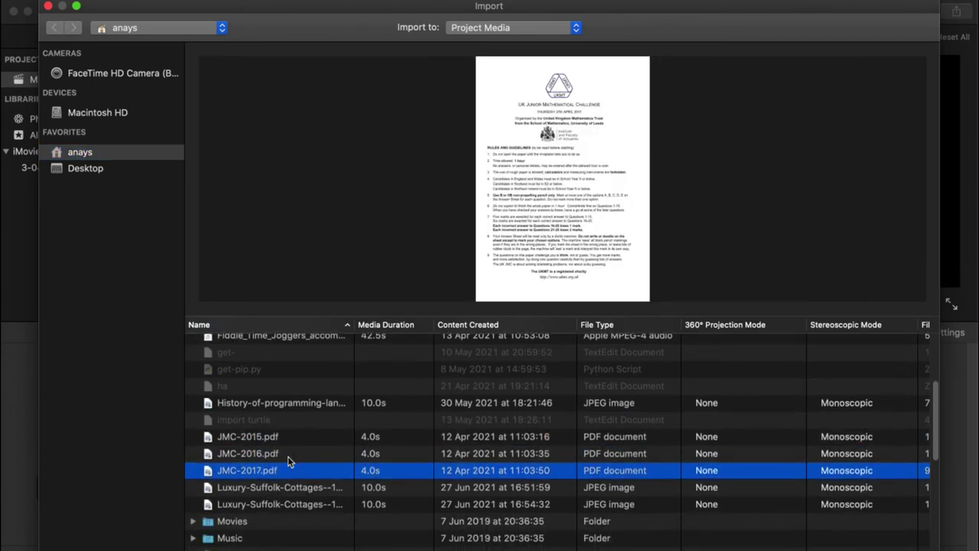
scroll(289, 467, "down", 2)
scroll(279, 474, "down", 2)
scroll(268, 511, "down", 2)
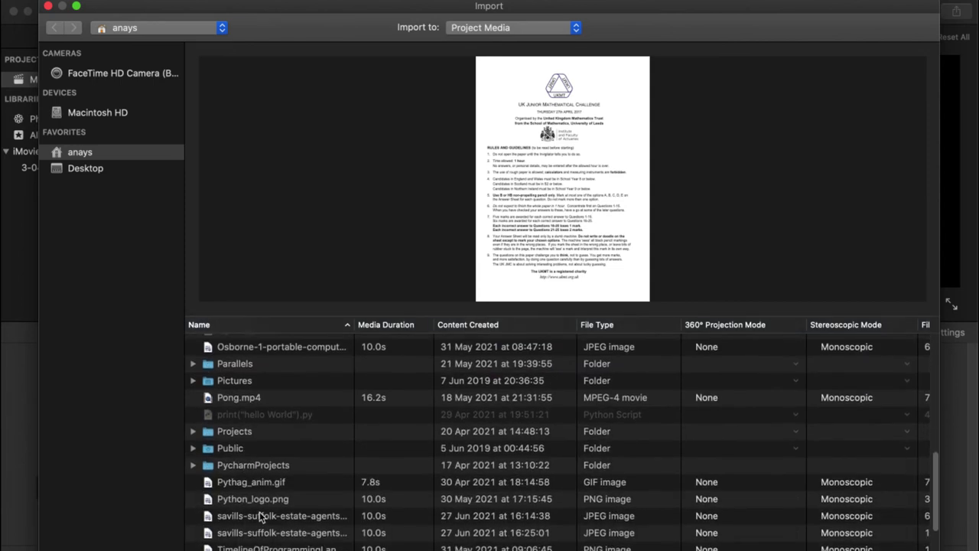
scroll(267, 513, "down", 1)
scroll(272, 520, "down", 5)
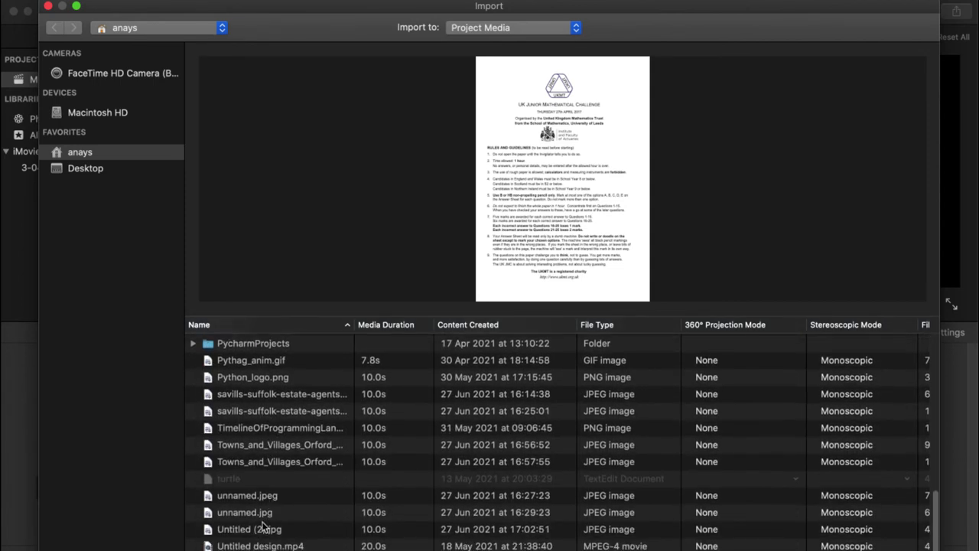
left_click(257, 530)
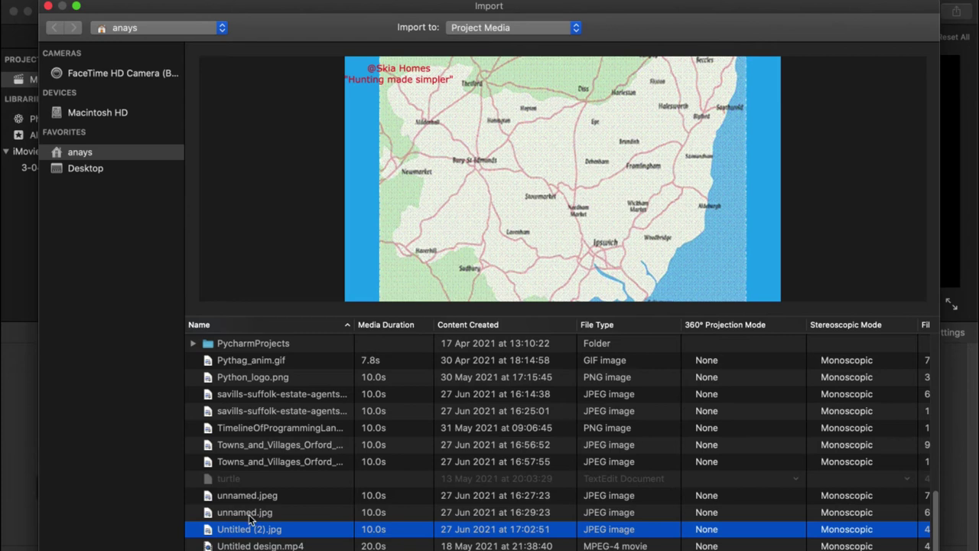
left_click(250, 514)
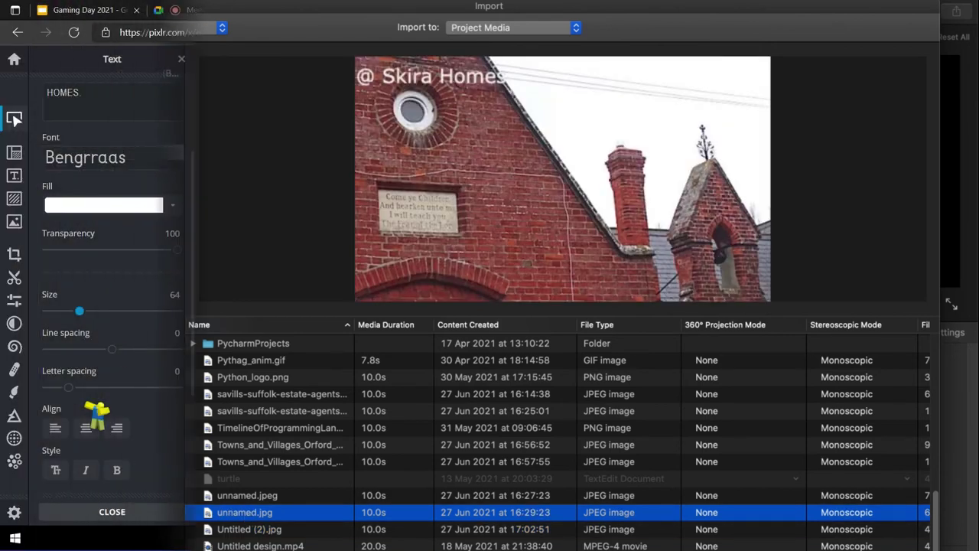
Give the HOMES. text a black outline of size 82
scroll(107, 359, "down", 1)
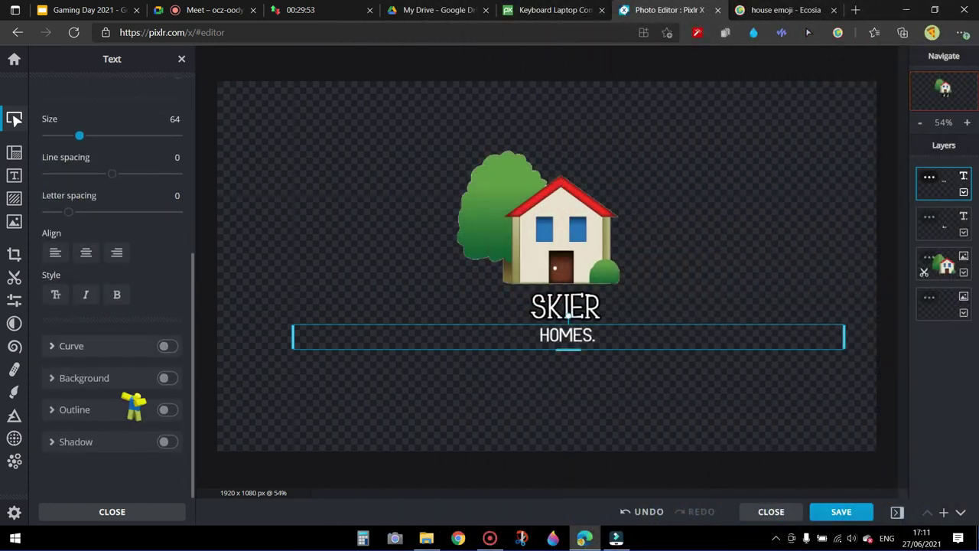
left_click(168, 410)
scroll(92, 406, "down", 1)
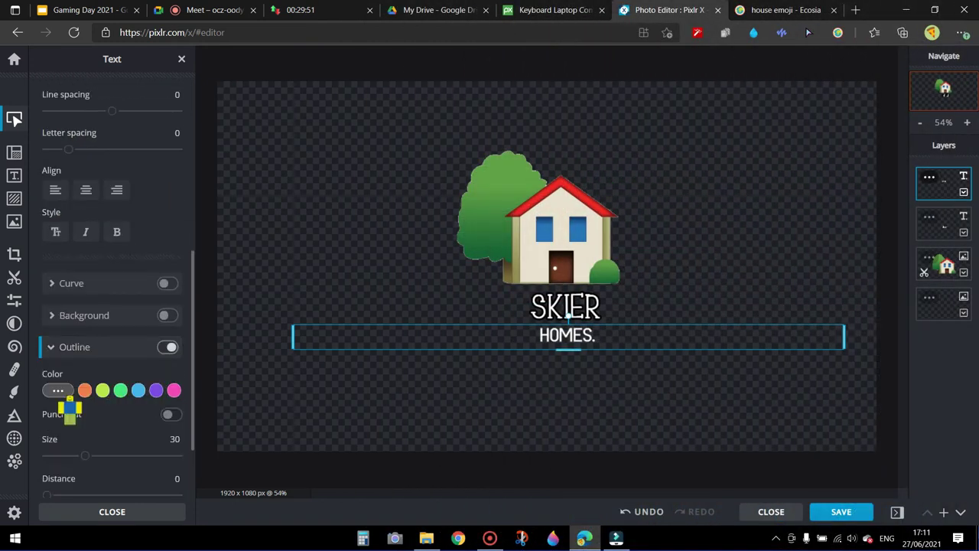
left_click(57, 391)
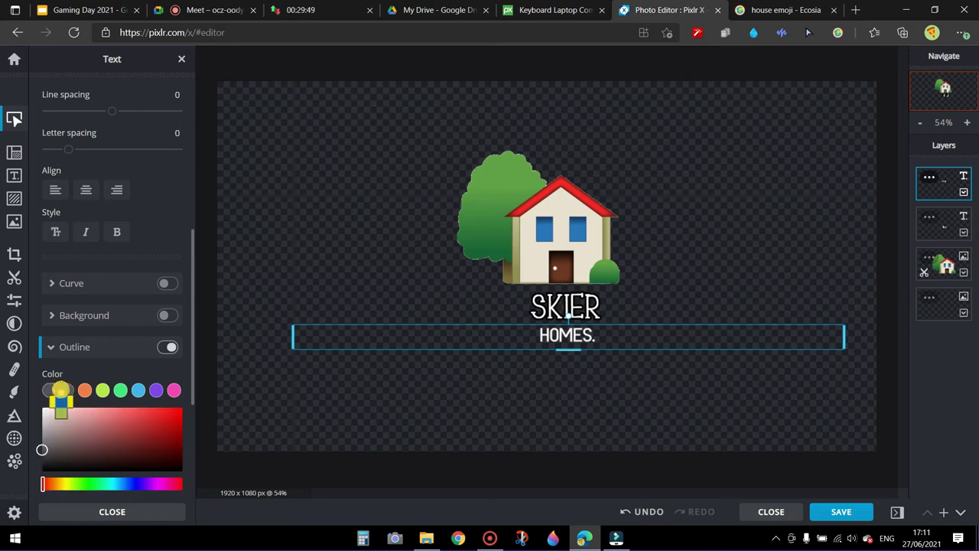
left_click_drag(81, 421, 11, 478)
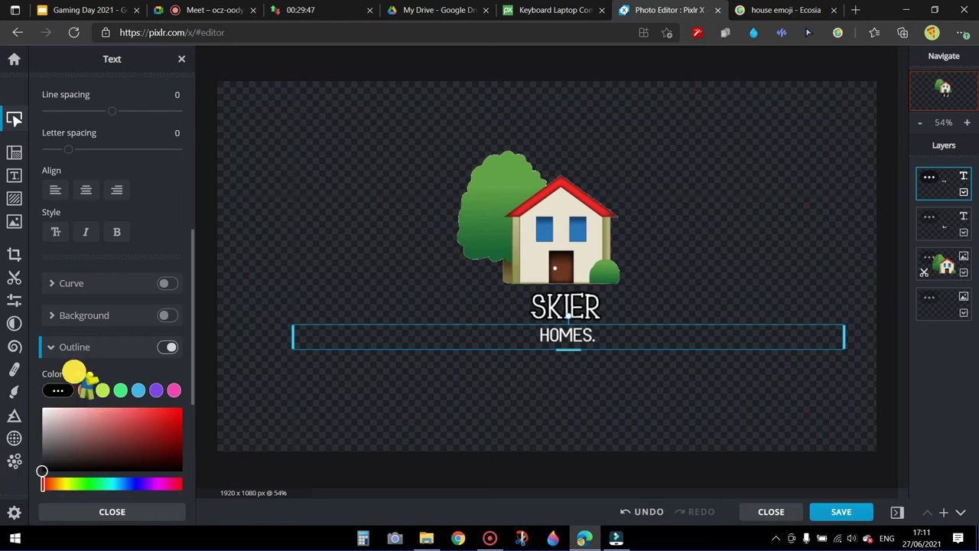
scroll(73, 371, "down", 2)
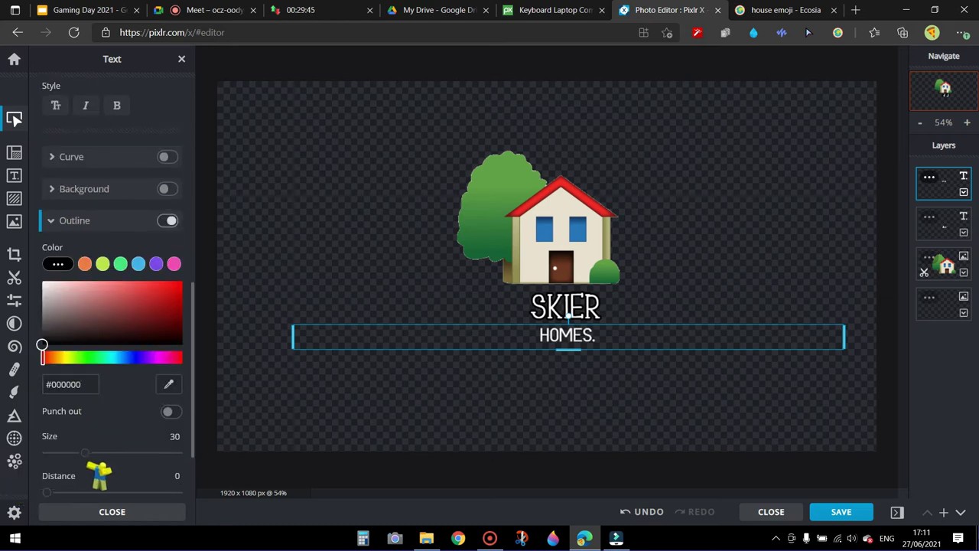
left_click(91, 451)
left_click_drag(91, 451, 151, 459)
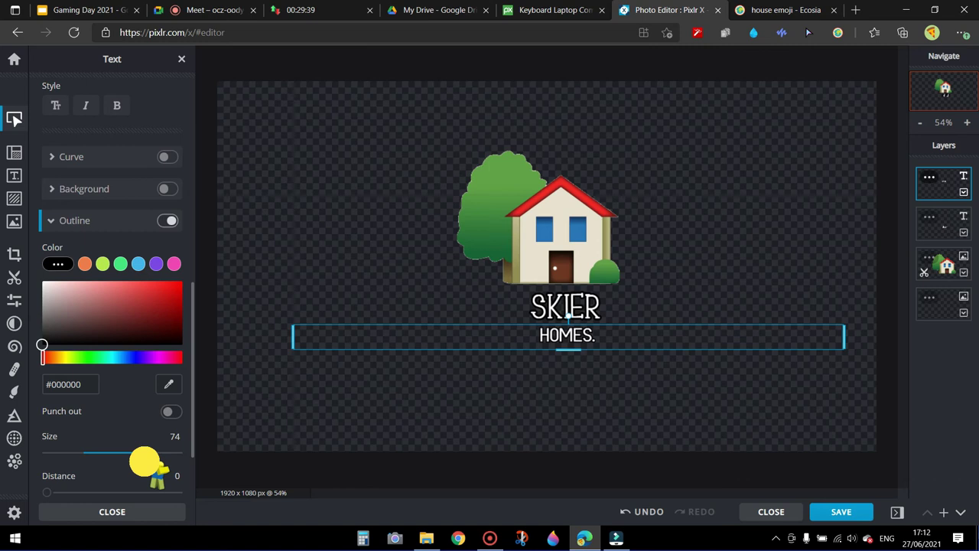
left_click_drag(153, 459, 154, 456)
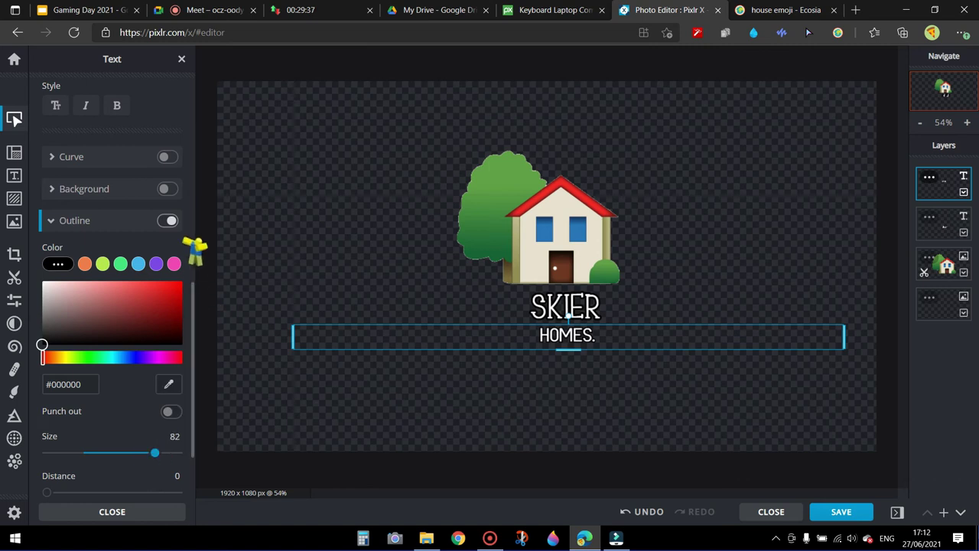
Download the logo as the PNG 'skier homes logo' at 1920x1080
left_click(300, 255)
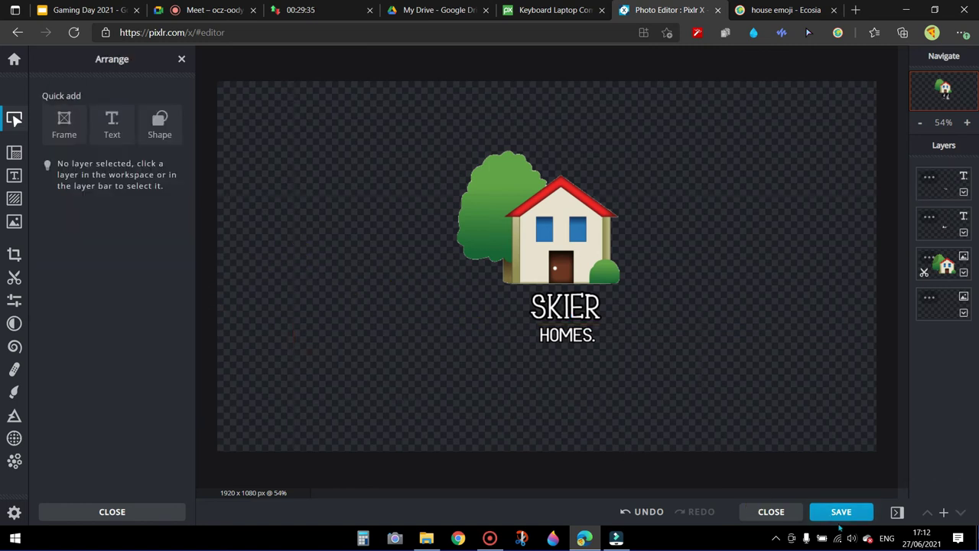
left_click(841, 512)
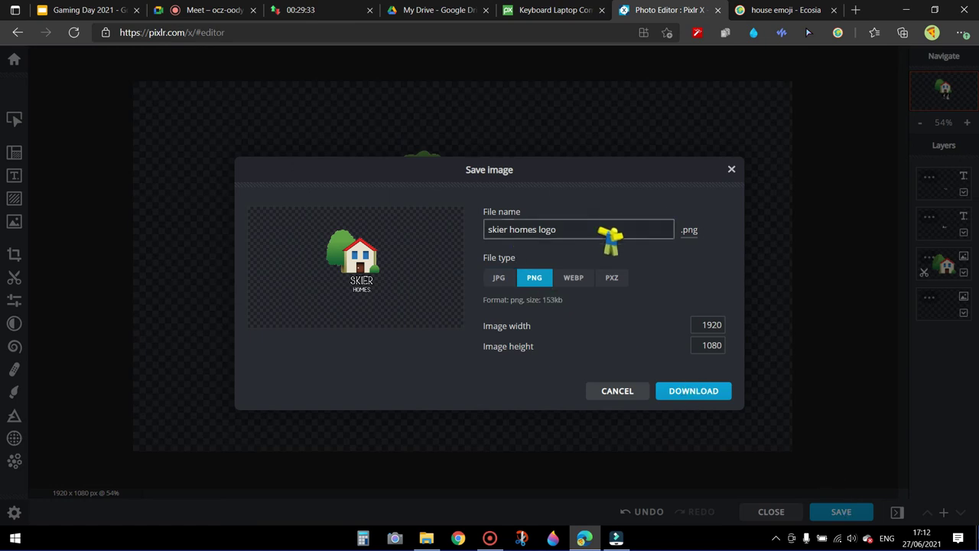
left_click(683, 392)
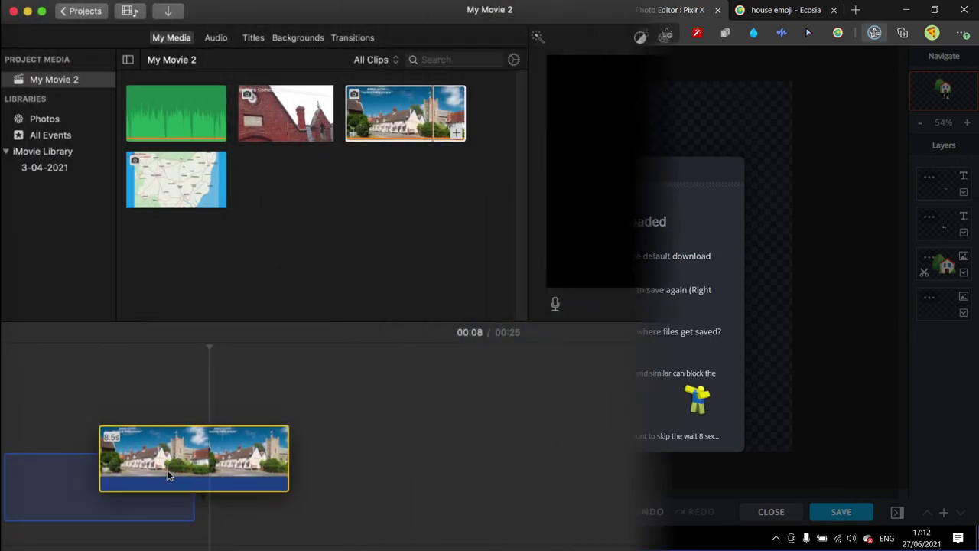
Move the village clip to the timeline start and play the movie preview from the beginning
left_click_drag(166, 448, 230, 498)
left_click(2, 490)
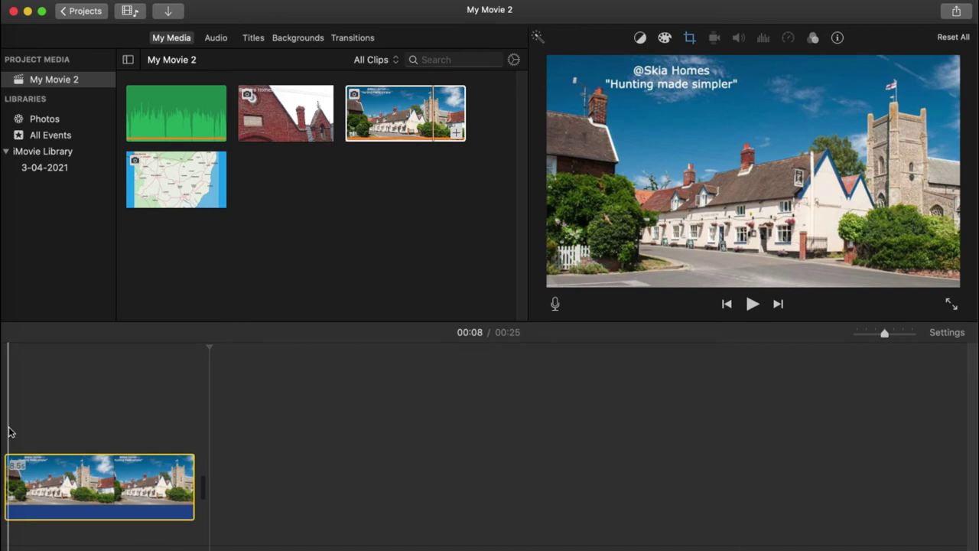
left_click(7, 423)
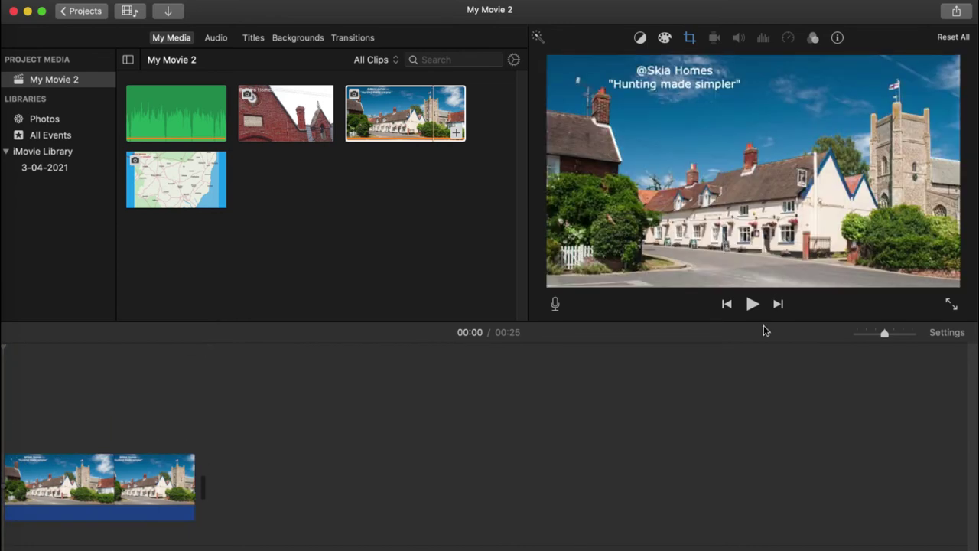
left_click(754, 305)
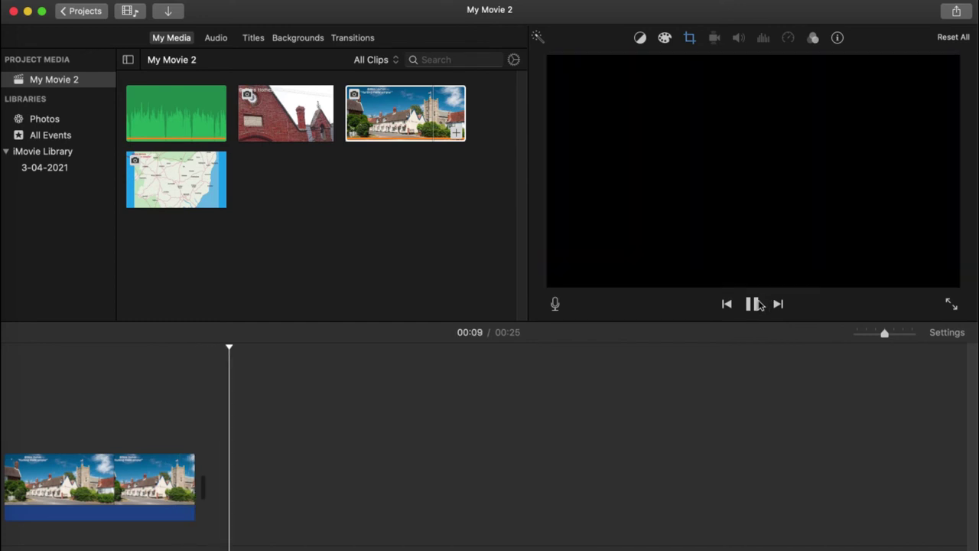
left_click(753, 305)
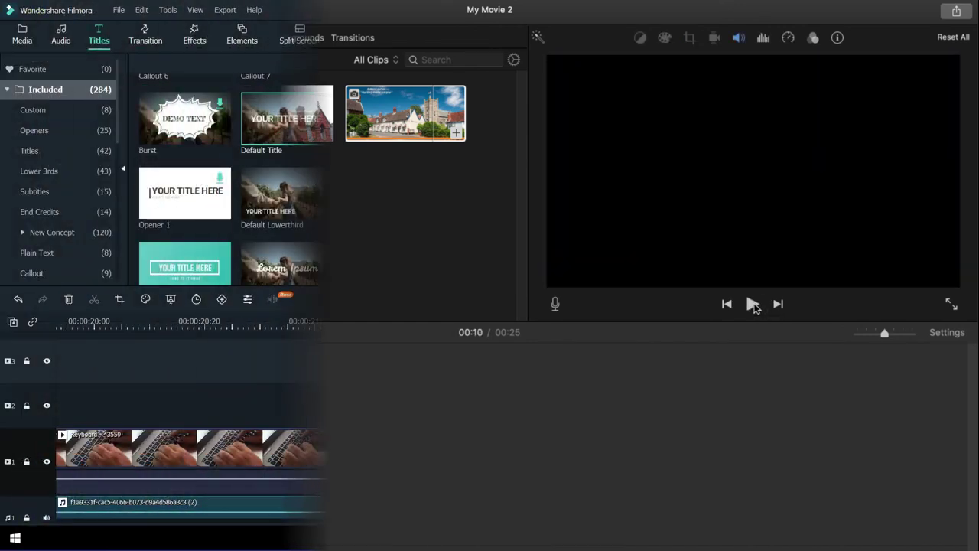
Bring the browser back, switch to a new tab and start entering a web address
scroll(413, 428, "down", 1)
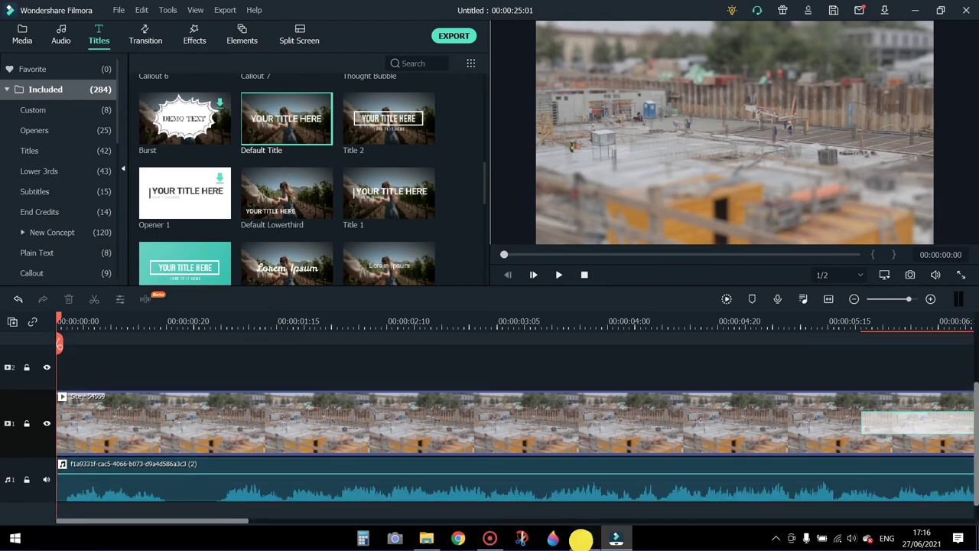
left_click(585, 537)
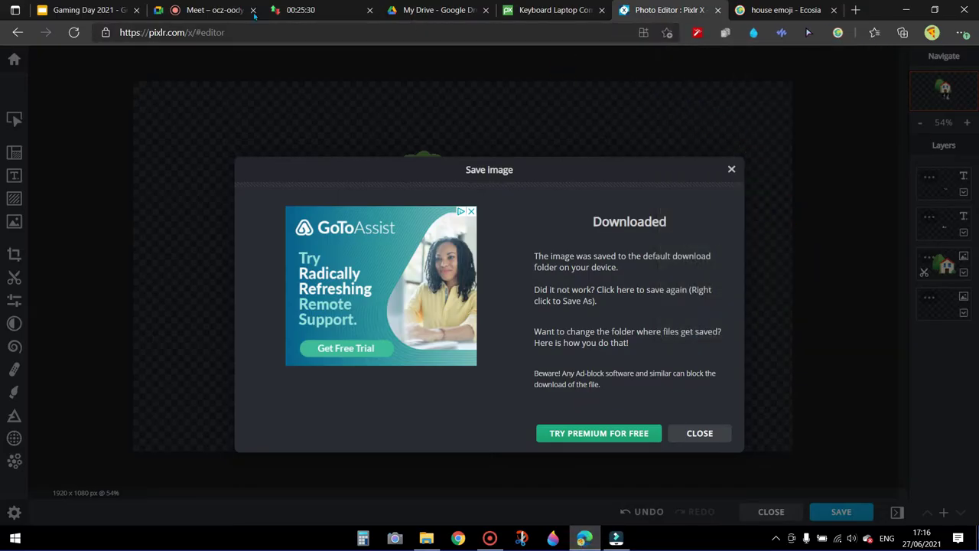
left_click(570, 8)
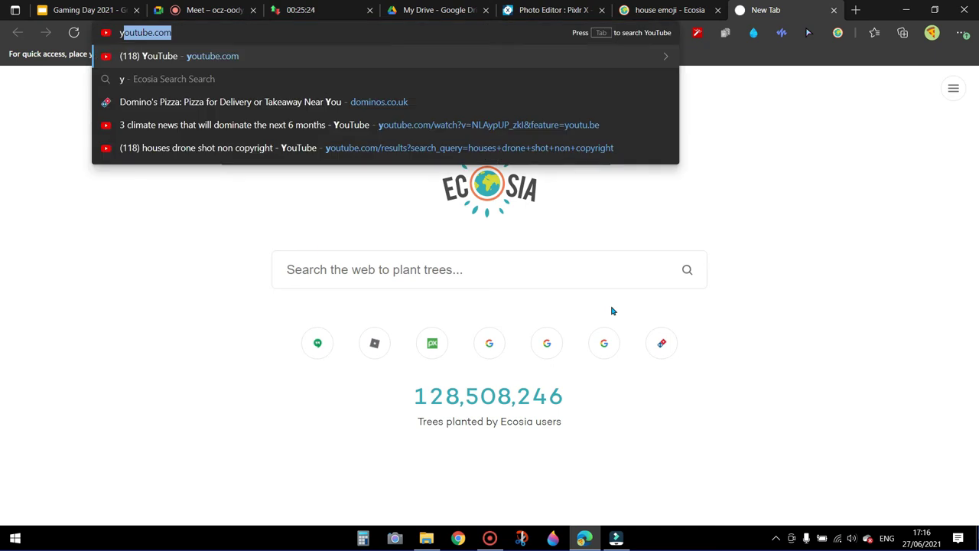
key("BackSpace")
key("BackSpace")
type("s")
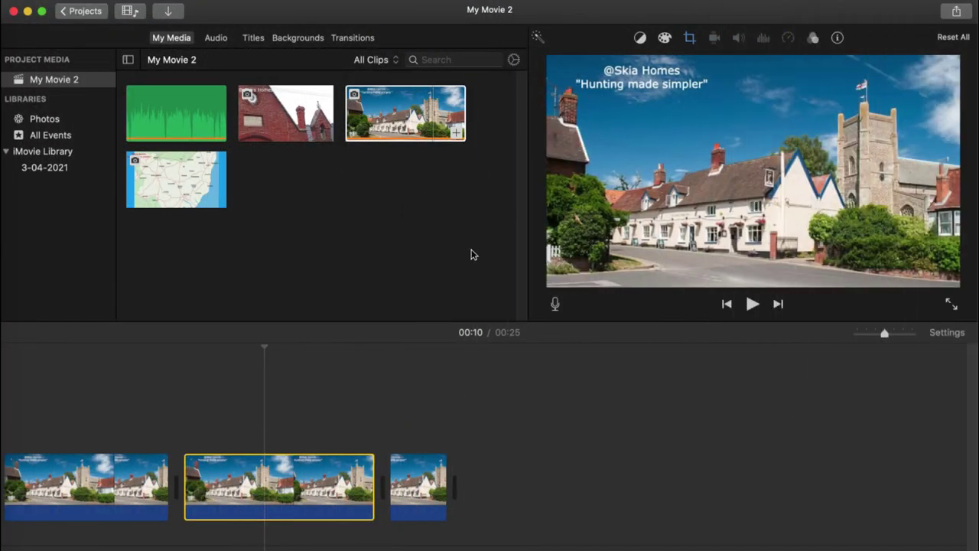
Split the village clip, delete the two trailing pieces, then add the map image and split it
key("super+b")
left_click(335, 496)
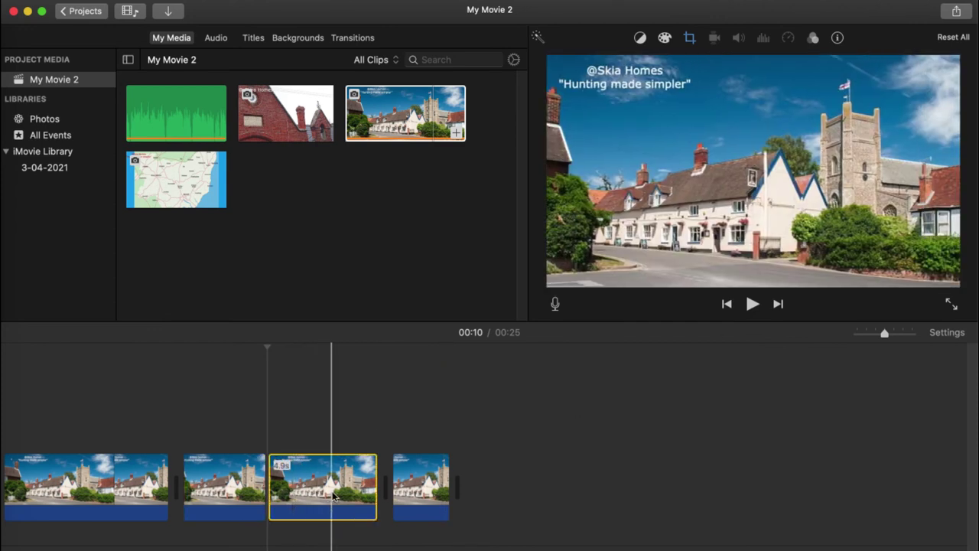
key("Delete")
left_click(319, 485)
key("Delete")
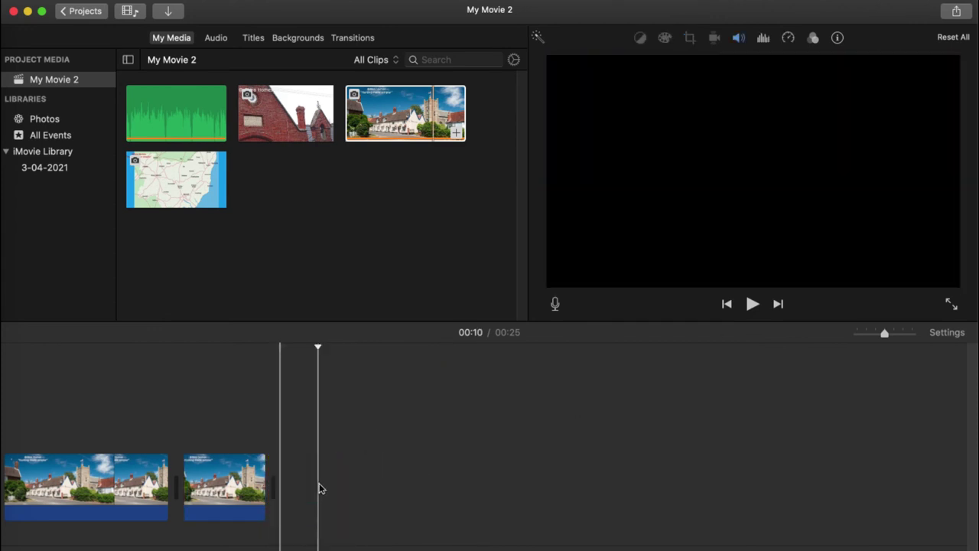
left_click_drag(177, 202, 321, 489)
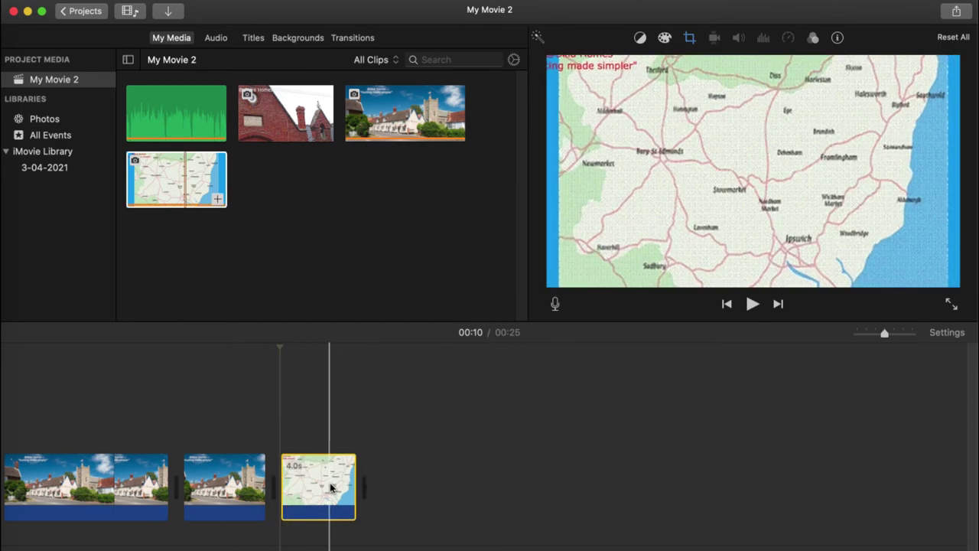
key("super+b")
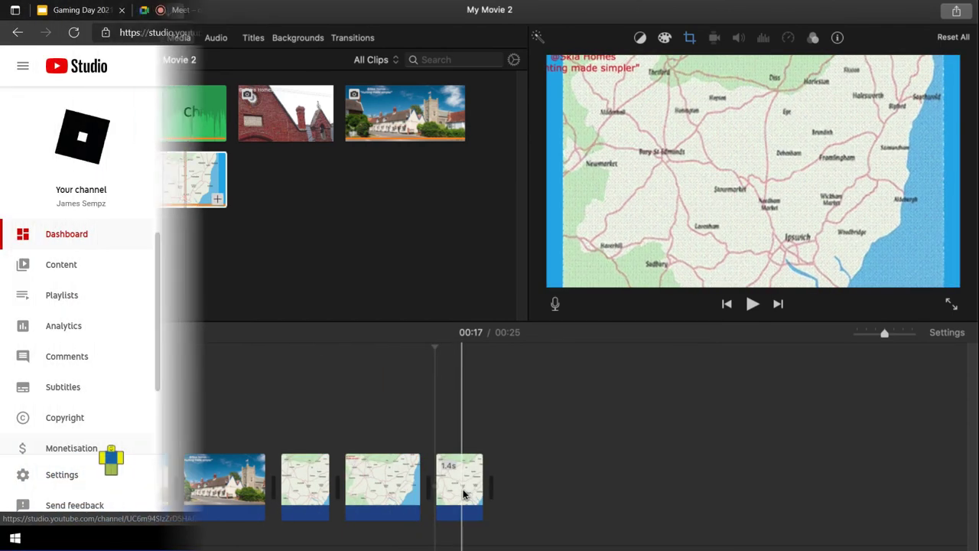
Search the YouTube audio library for 'Not Too Cray', preview it and download the MP3
scroll(101, 433, "down", 2)
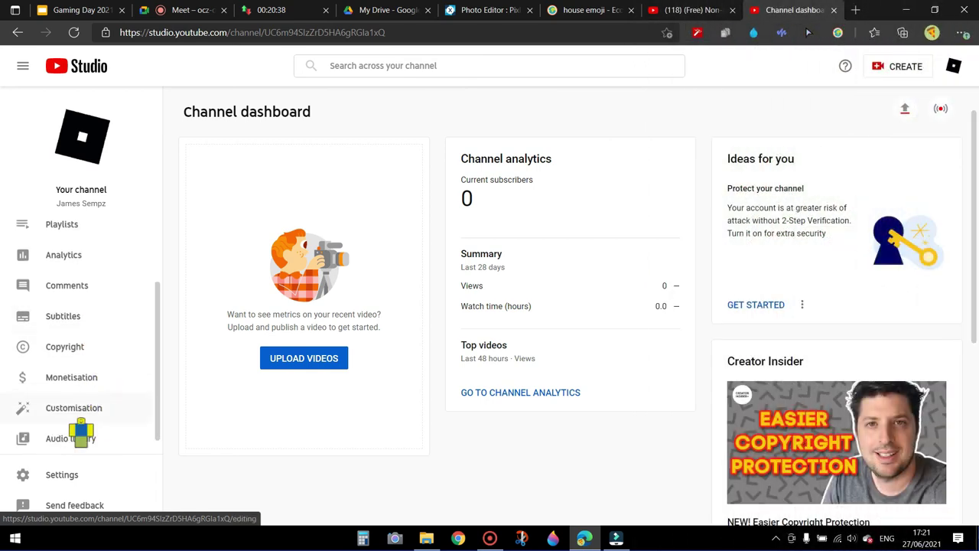
left_click(85, 438)
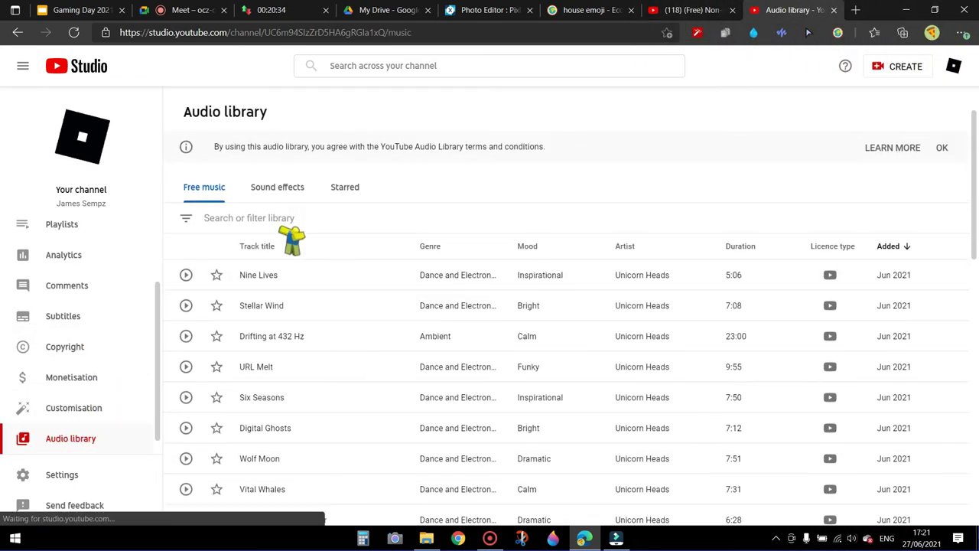
type("not too")
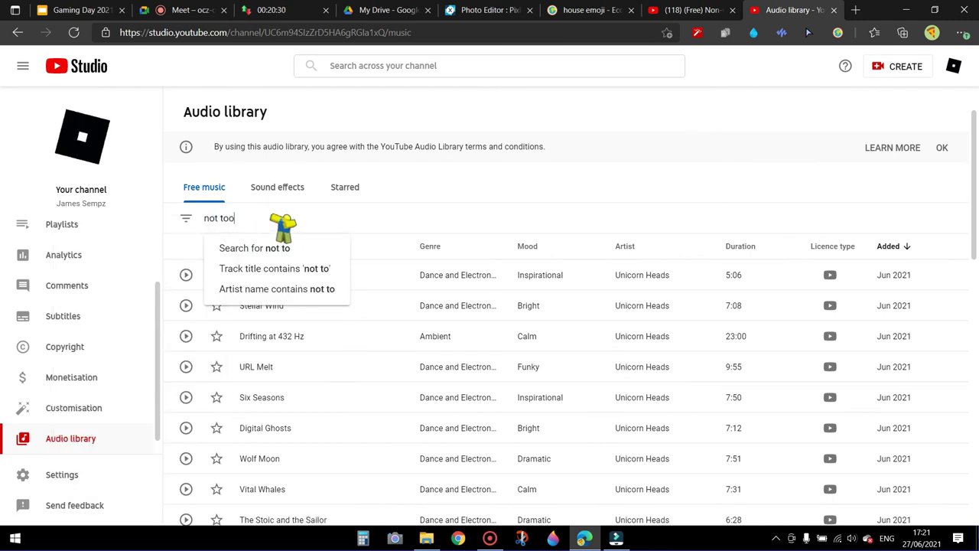
type("y")
key("Return")
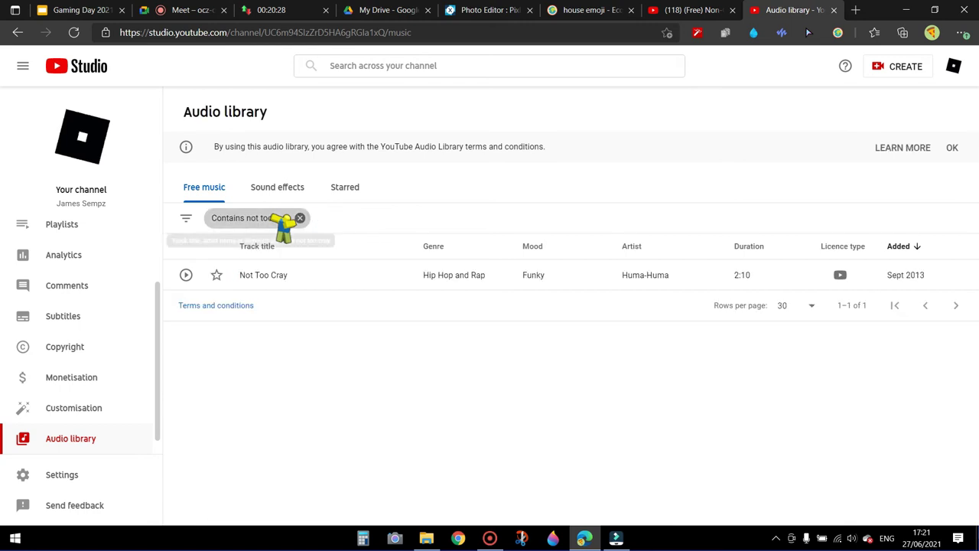
left_click(186, 274)
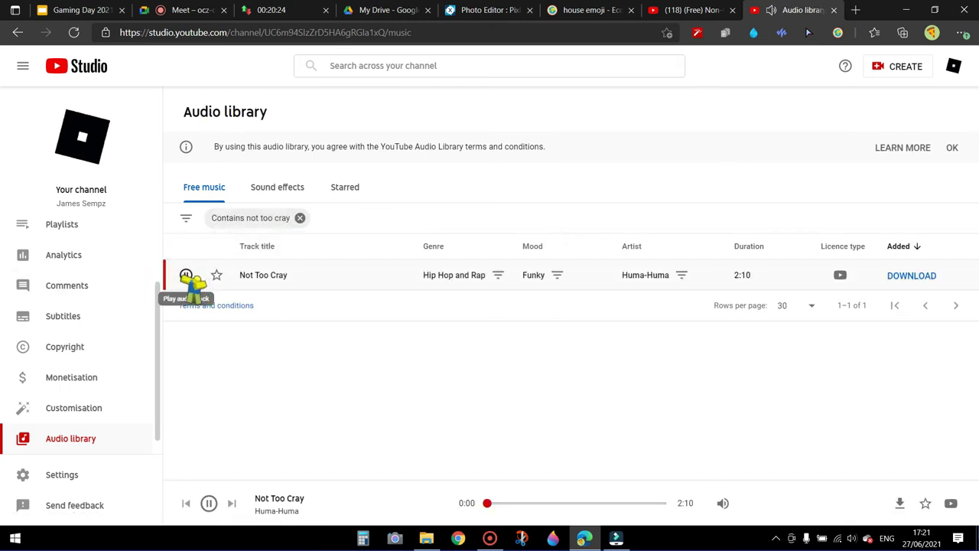
left_click(186, 274)
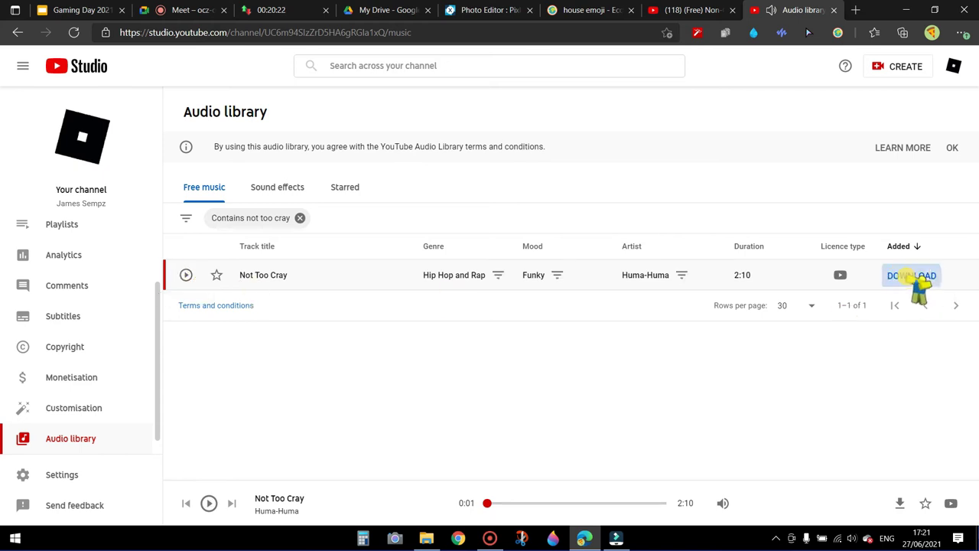
left_click(912, 277)
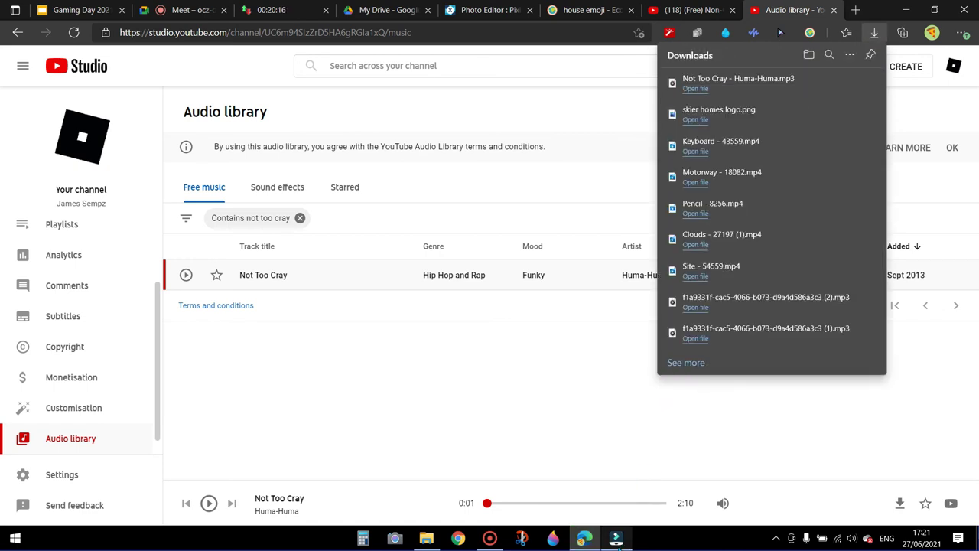
mouse_move(616, 539)
left_click(618, 479)
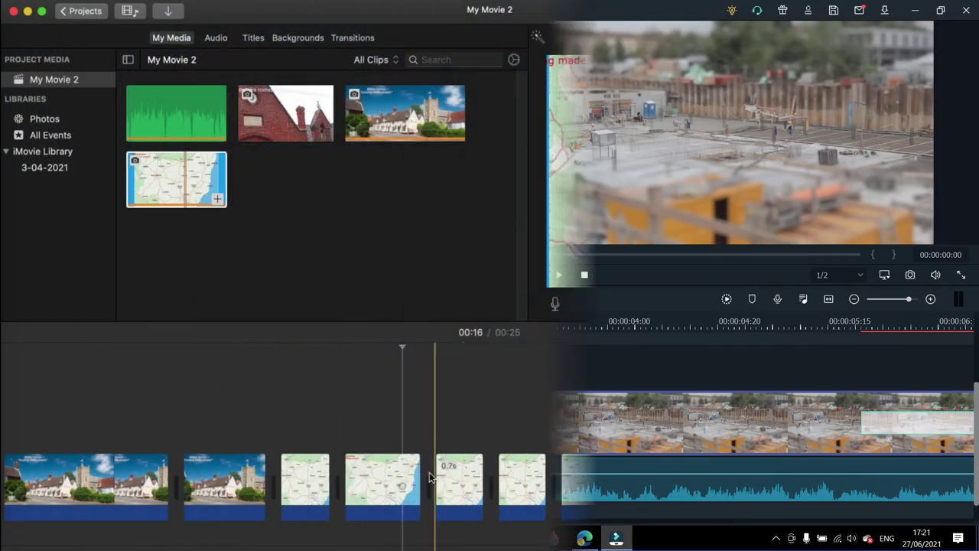
Split the long map clip and delete the four surplus map clips at the end
left_click(403, 480)
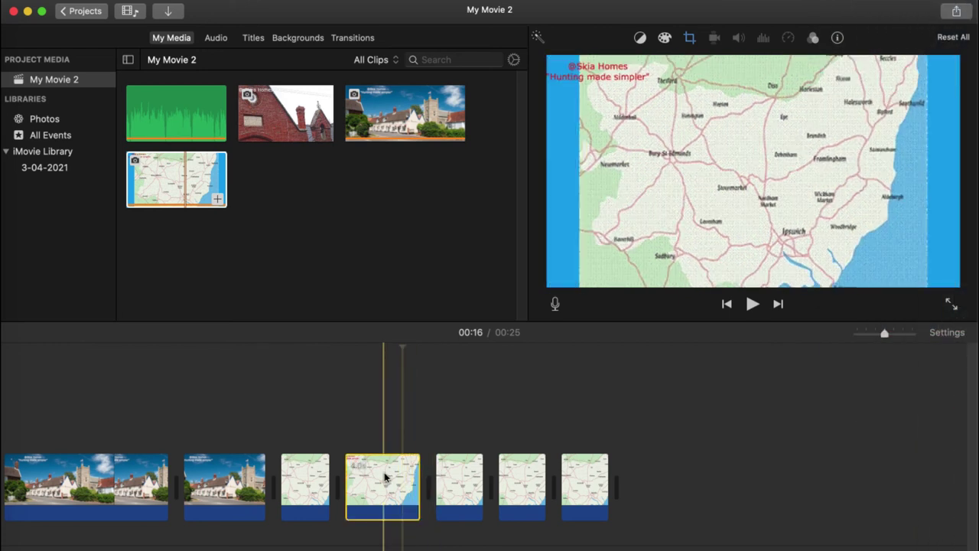
key("super+b")
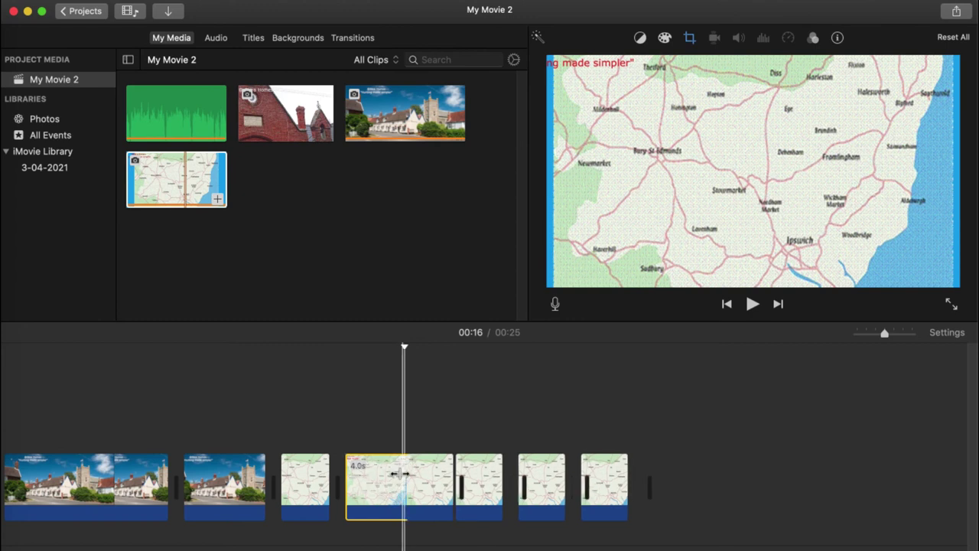
left_click(443, 480)
key("Delete")
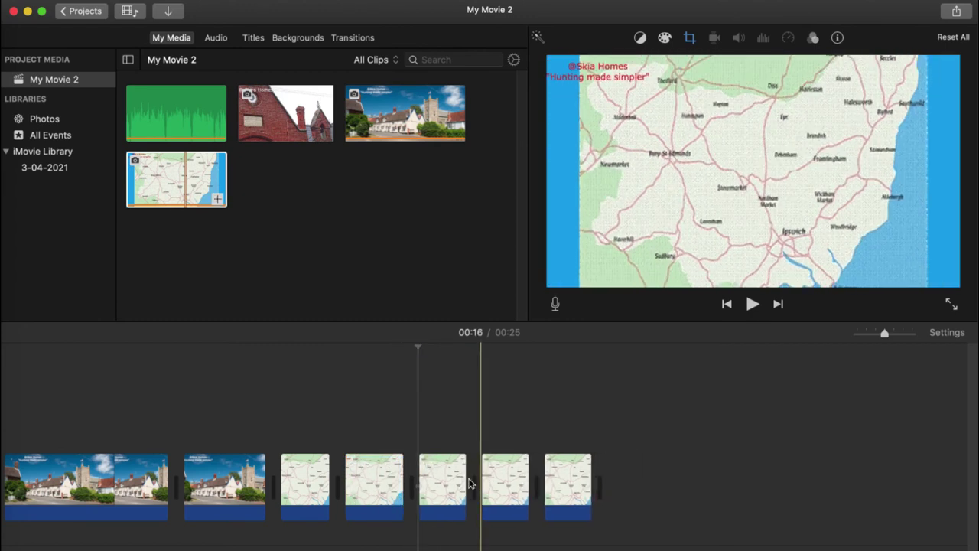
left_click(442, 478)
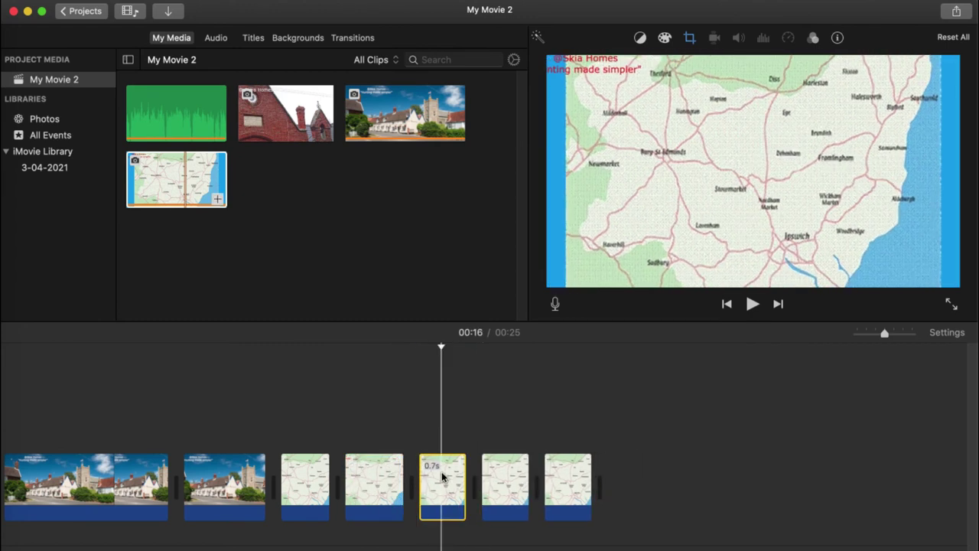
key("Delete")
left_click(437, 478)
key("Delete")
left_click(442, 478)
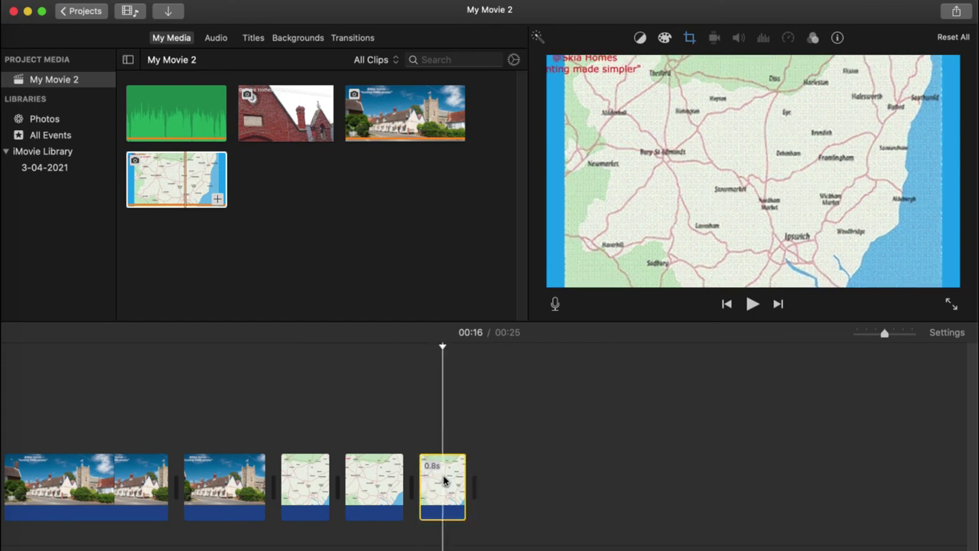
key("Delete")
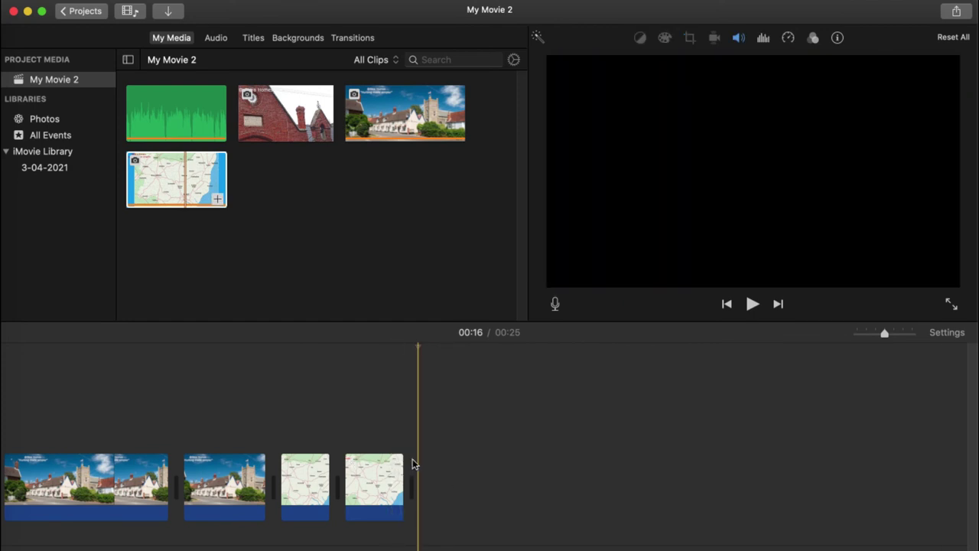
Add a Pull Focus title after the map clips
left_click(253, 39)
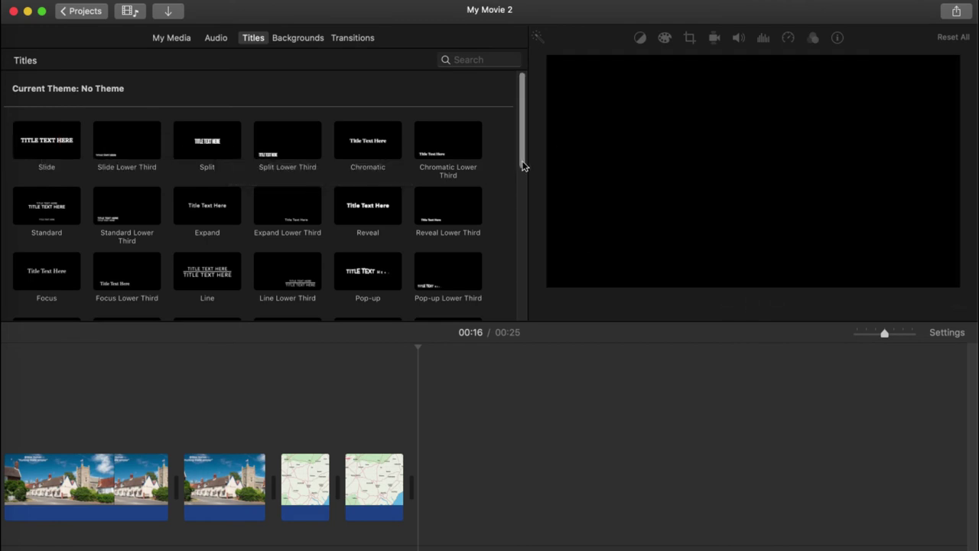
left_click_drag(522, 164, 501, 287)
scroll(501, 288, "down", 1)
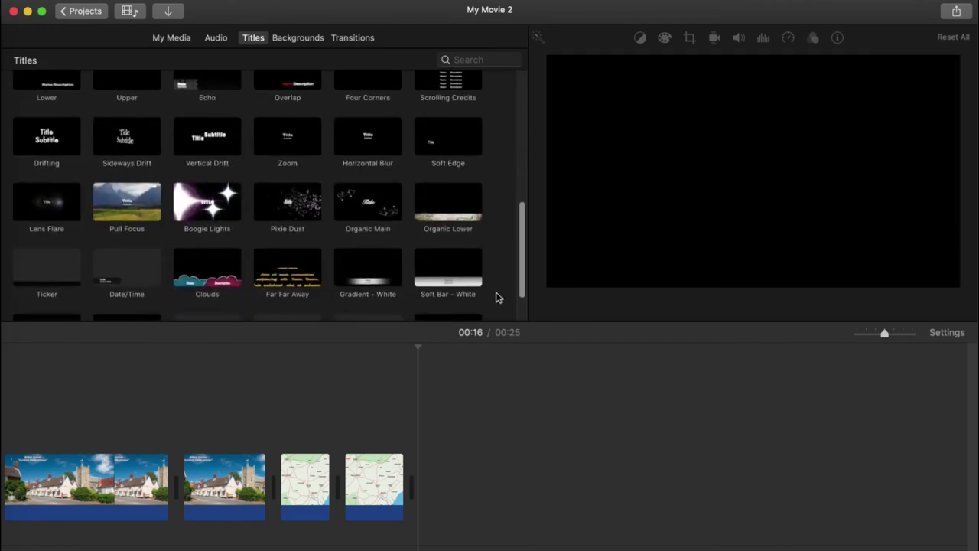
mouse_move(113, 197)
left_mouse_down()
mouse_move(337, 270)
mouse_move(440, 514)
left_mouse_up()
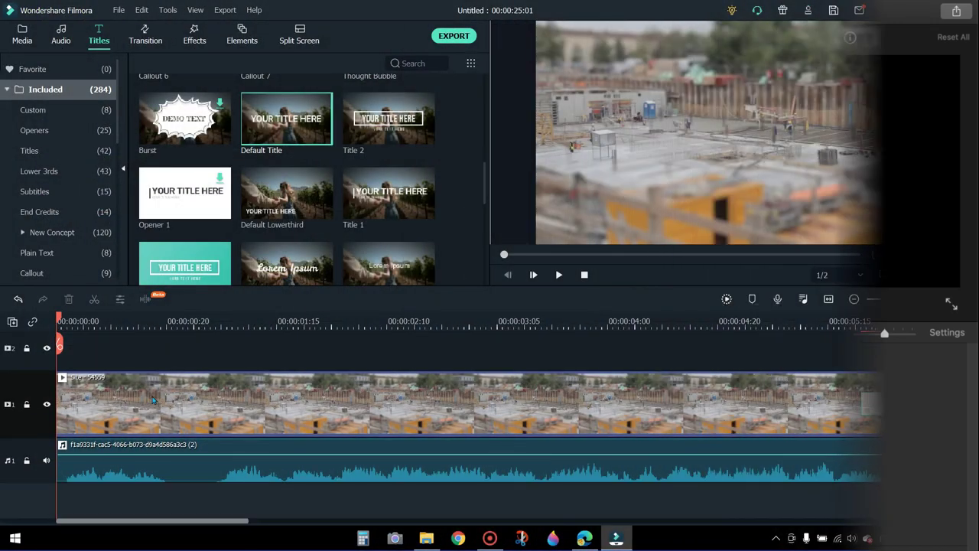
Import Not Too Cray - Huma-Huma from Downloads into My Music and drag it onto the timeline
left_click(54, 35)
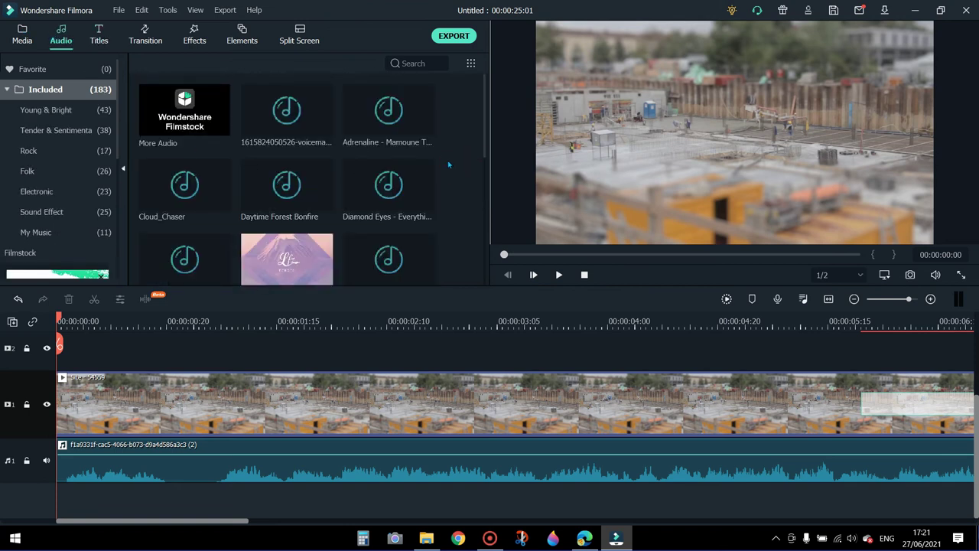
left_click(42, 232)
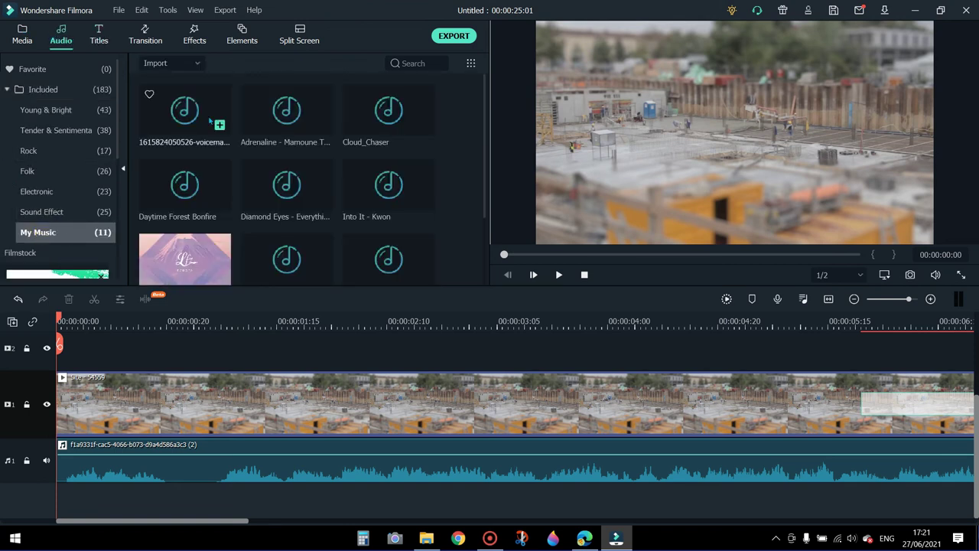
left_click(184, 67)
left_click(192, 82)
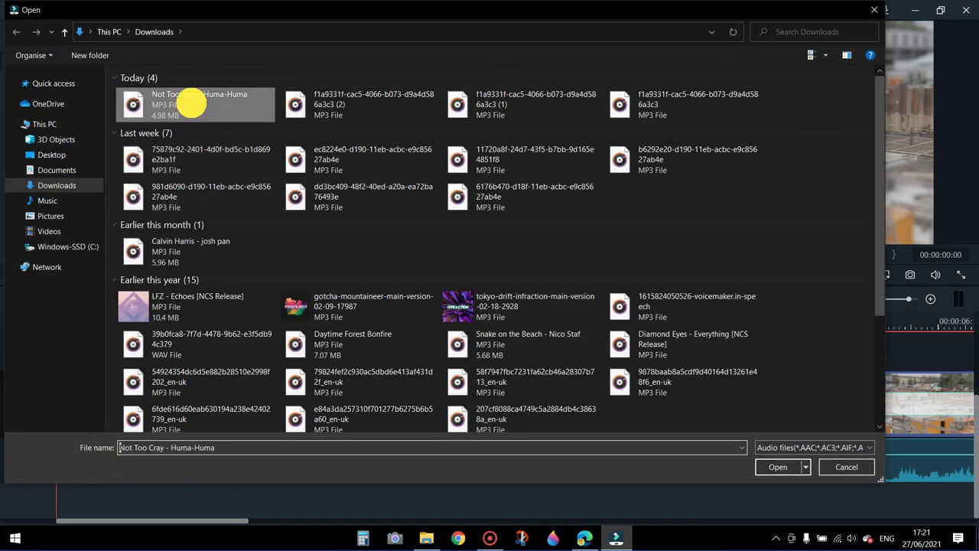
double_click(195, 100)
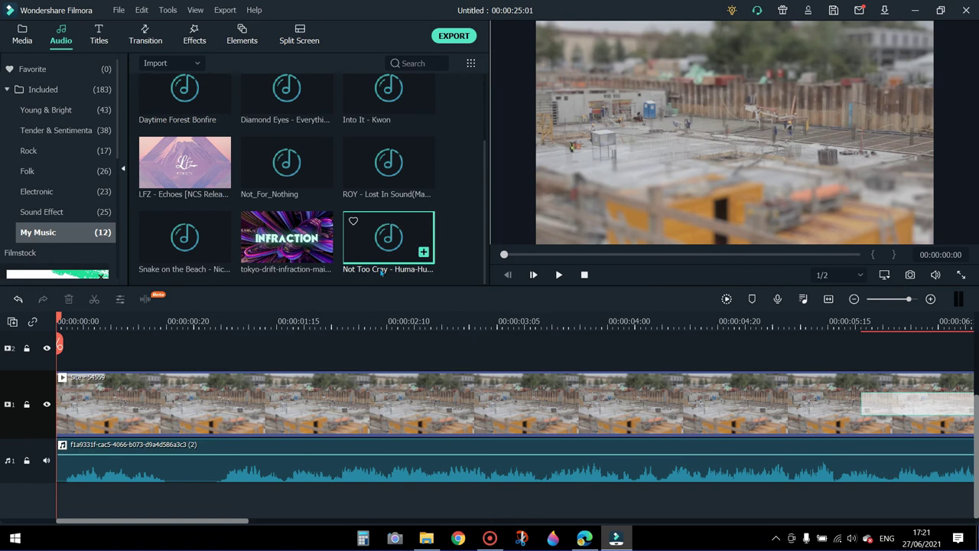
left_click_drag(367, 247, 38, 487)
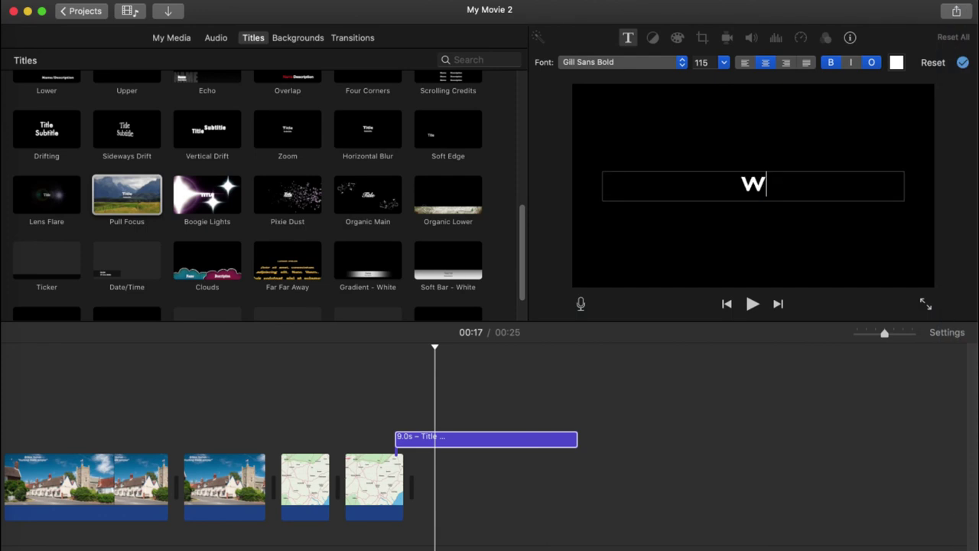
type("ww.s")
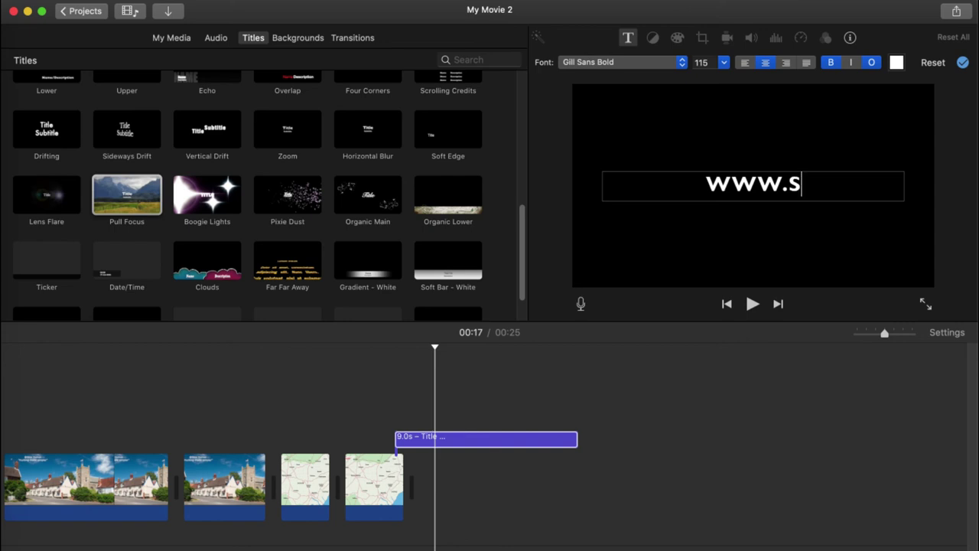
type("k")
key("BackSpace")
key("BackSpace")
type("skai")
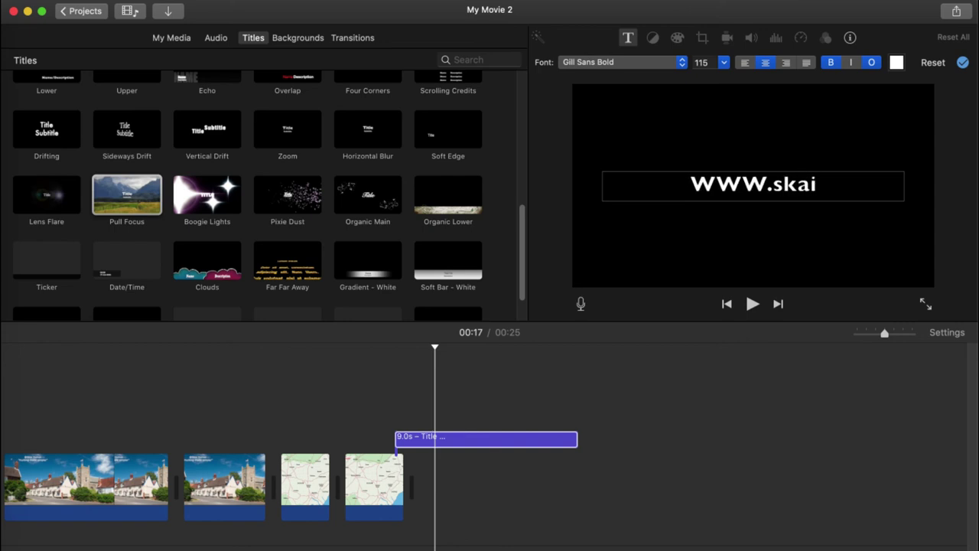
key("BackSpace")
key("BackSpace")
type("ia")
type("homes.c")
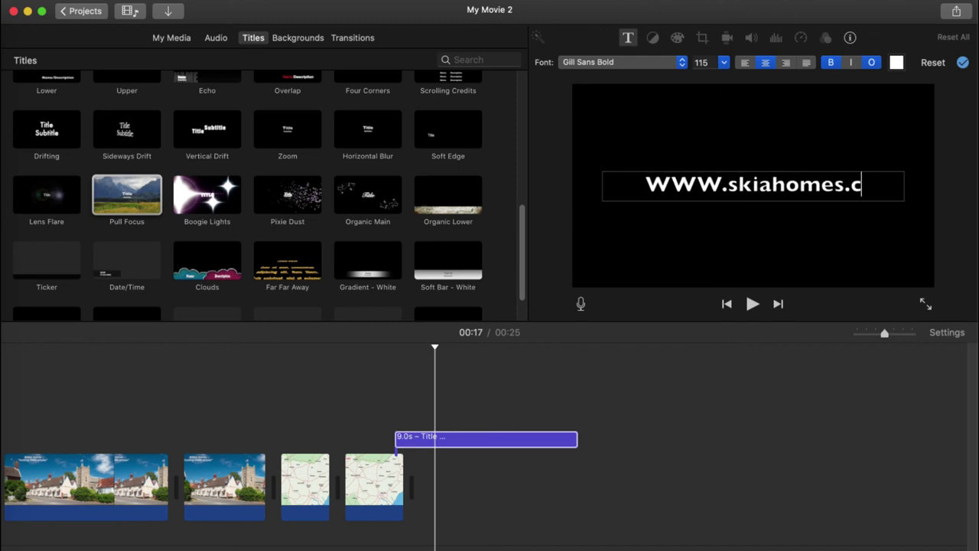